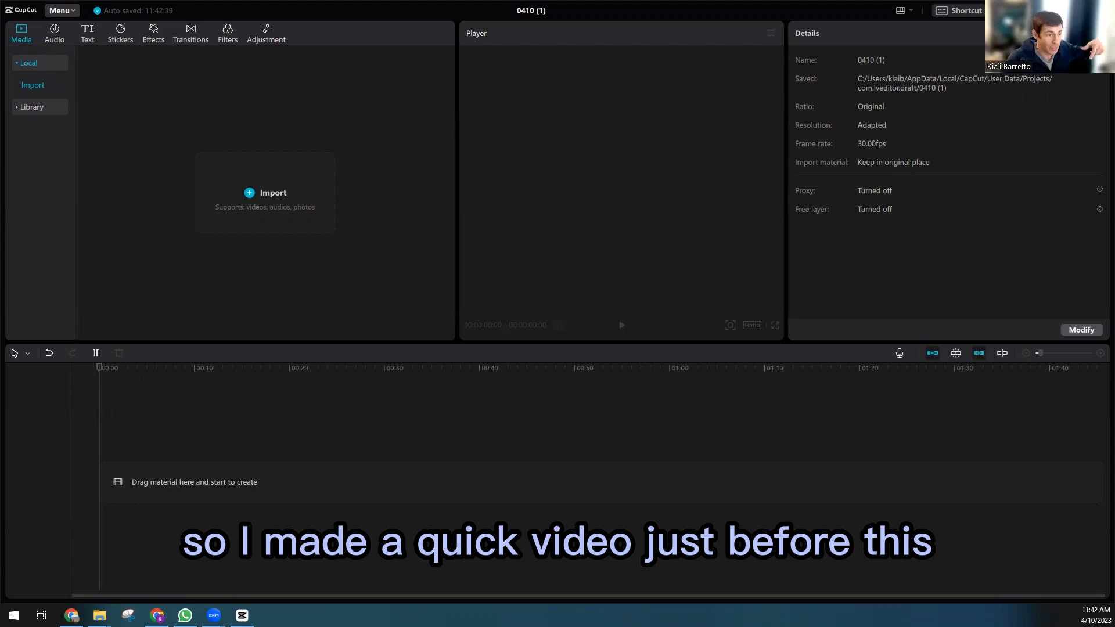
# Step: Import the recorded video file into the media library and add it to the timeline
pyautogui.moveTo(297, 434); pyautogui.dragTo(259, 224)
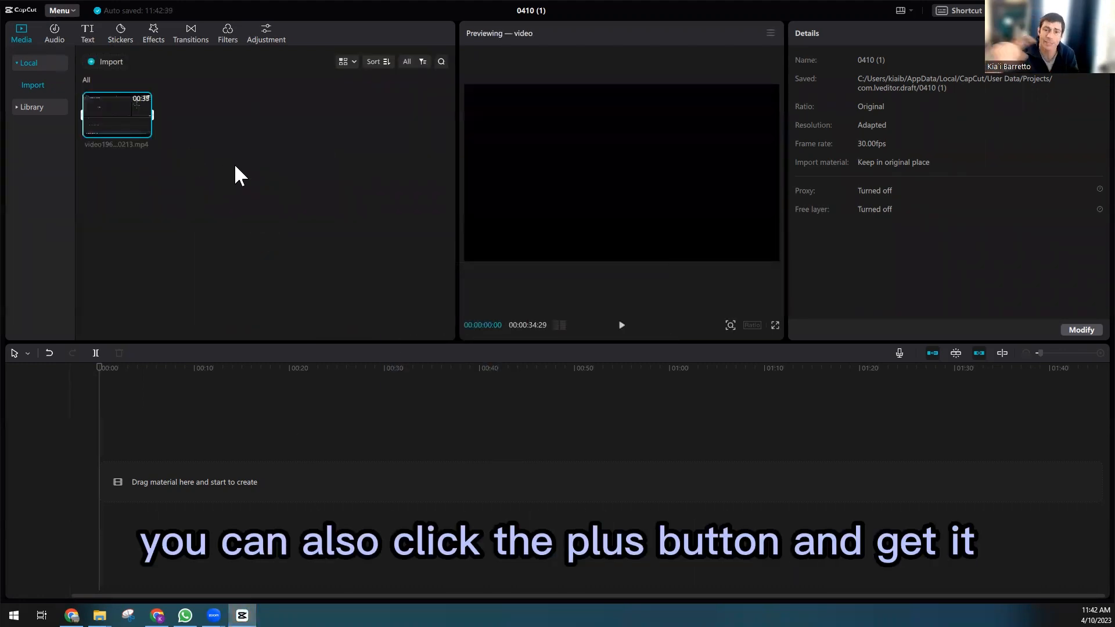
pyautogui.moveTo(100, 97)
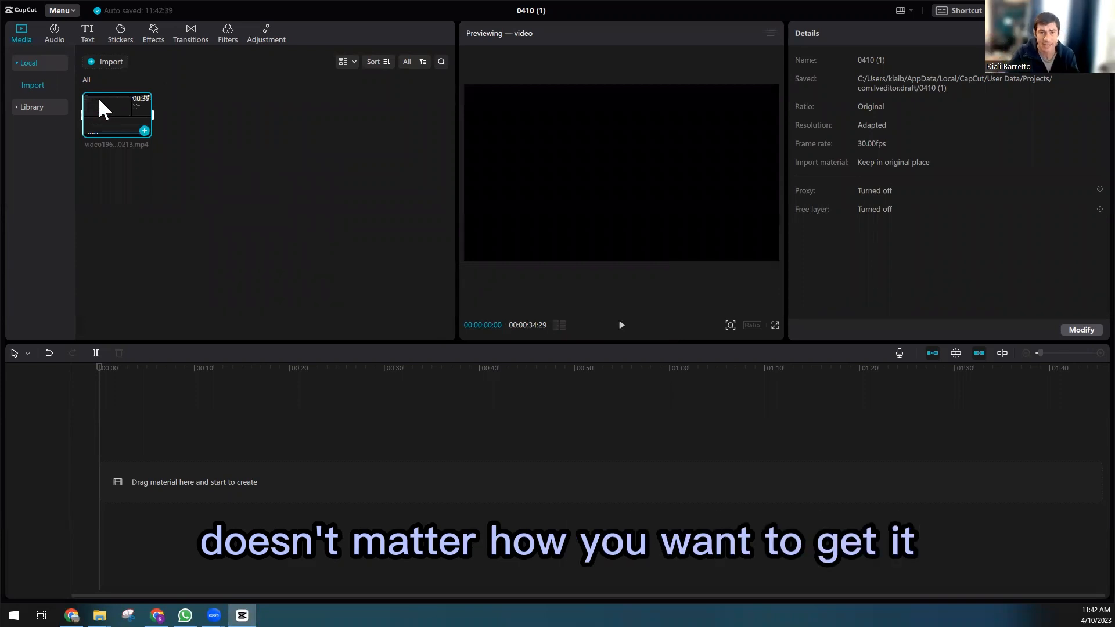
pyautogui.moveTo(118, 111); pyautogui.dragTo(132, 475)
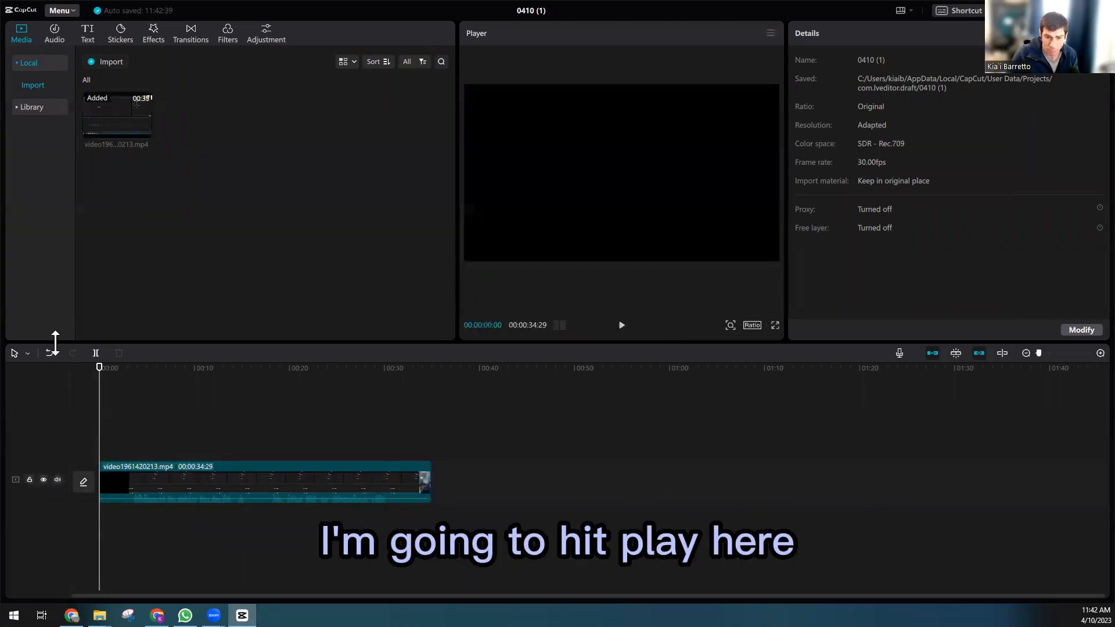
# Step: Play the clip in the preview and return the playhead to the start
pyautogui.click(628, 329)
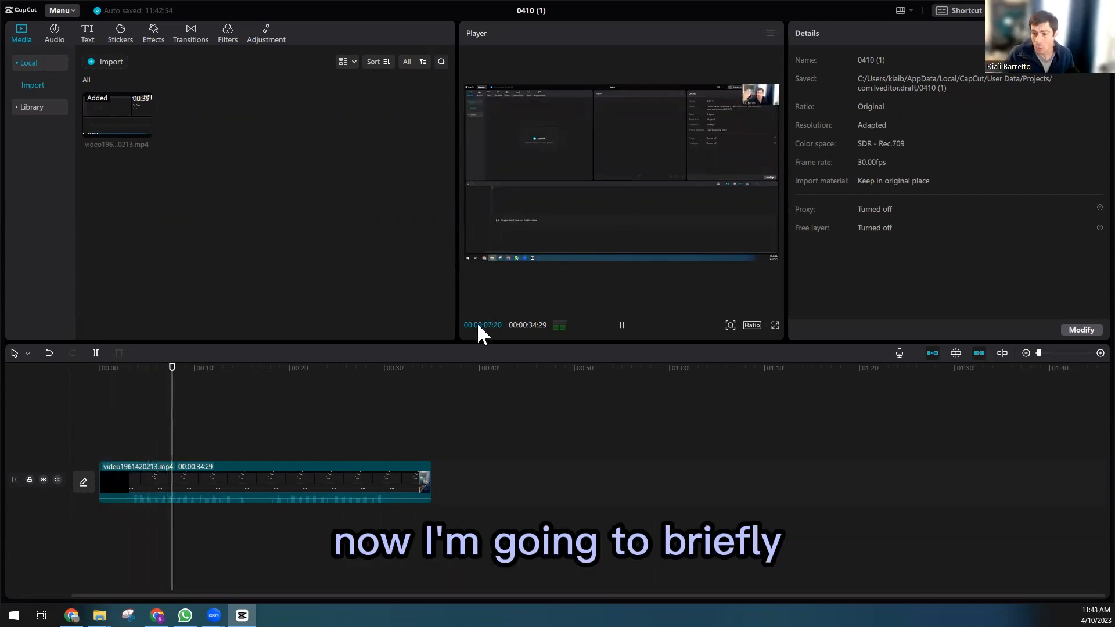
pyautogui.moveTo(183, 368); pyautogui.dragTo(107, 374)
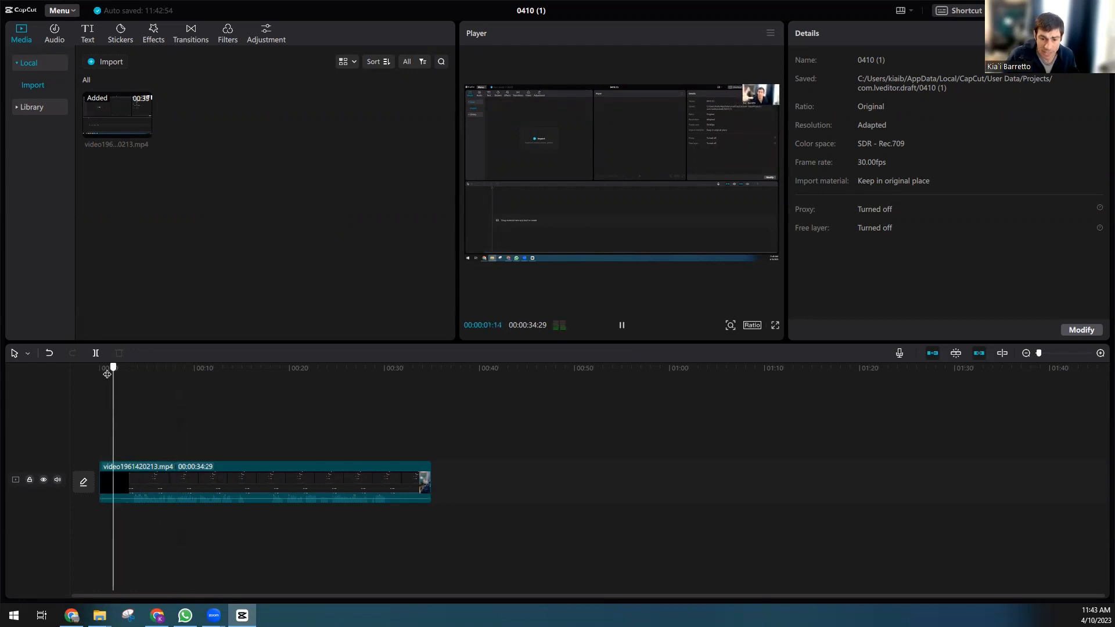
pyautogui.click(111, 368)
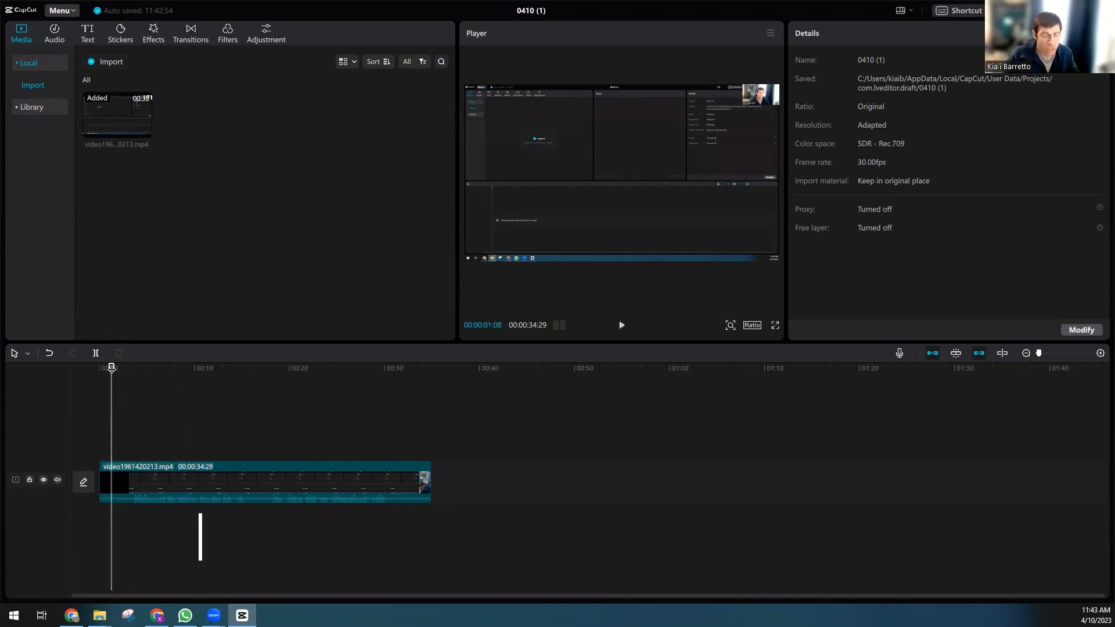
# Step: Split the clip with the blade tool about one second from its start
pyautogui.click(28, 353)
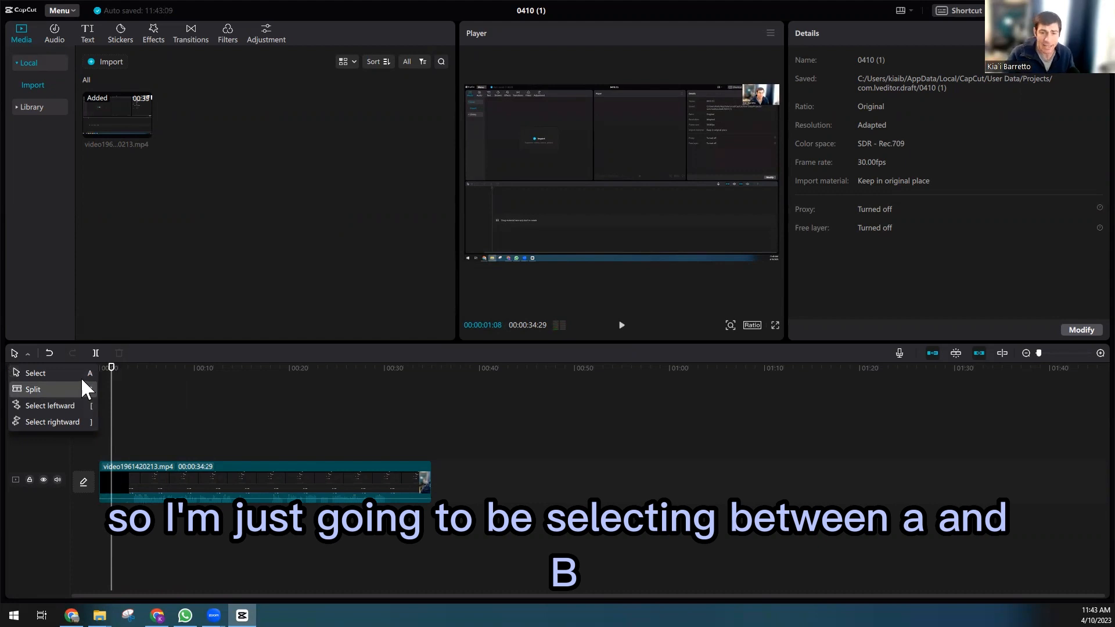
pyautogui.click(177, 390)
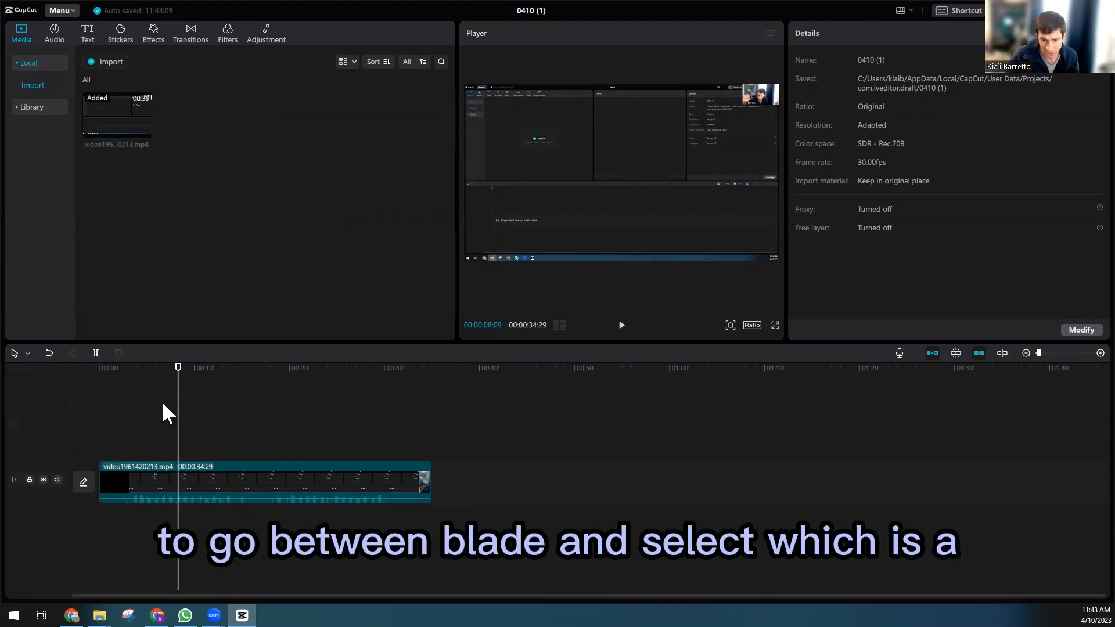
pyautogui.press('b')
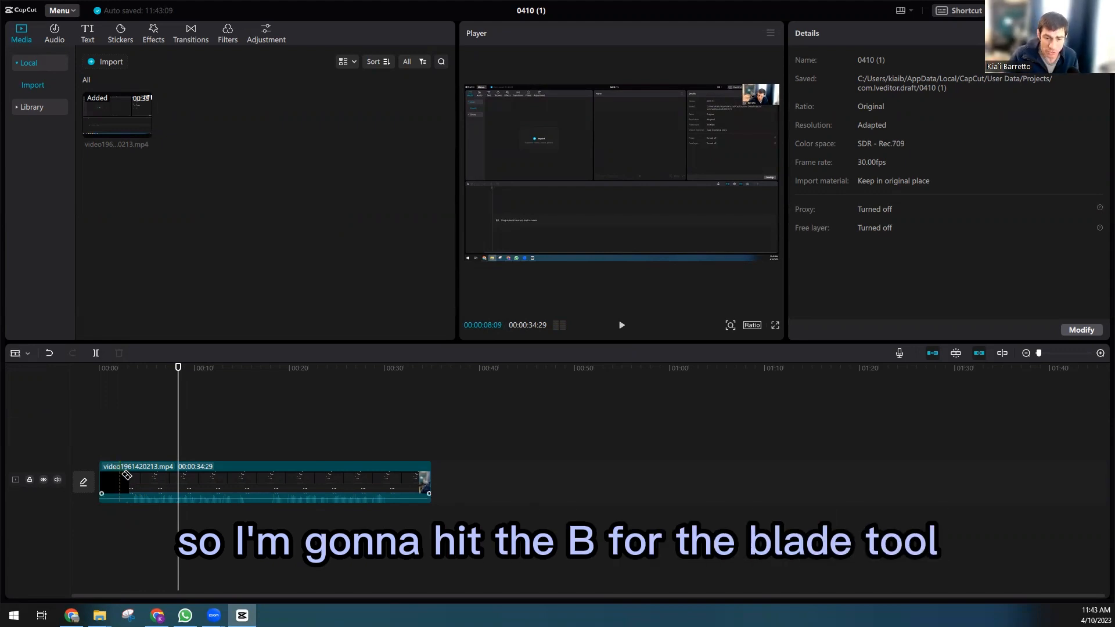
pyautogui.click(126, 476)
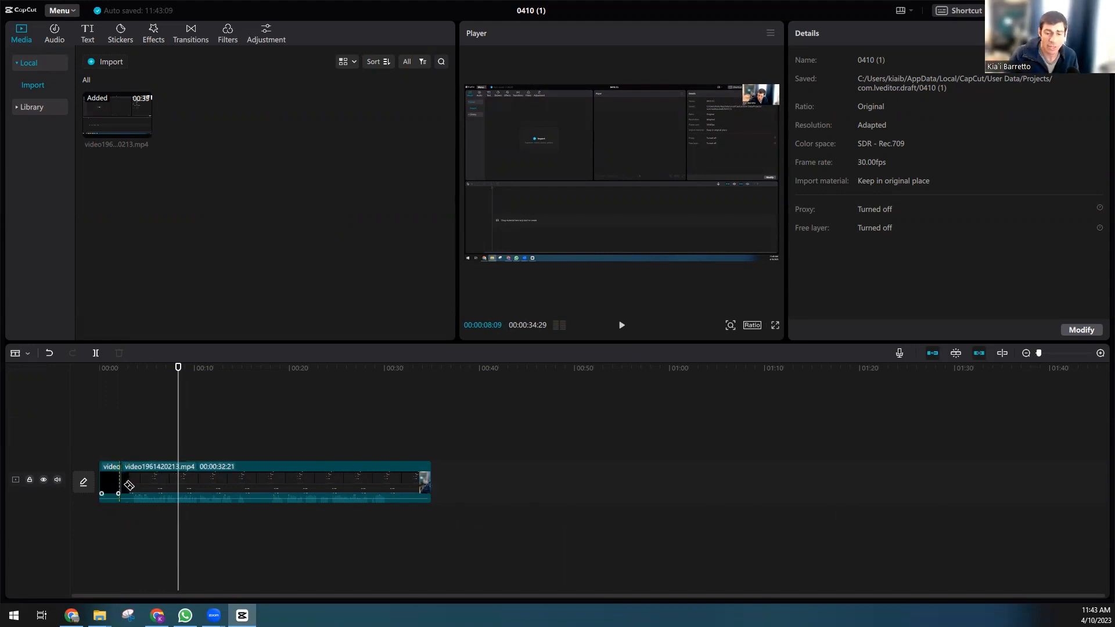
# Step: Split the clip again at about 2.5 seconds, just before the speech begins
pyautogui.scroll(3, 129, 486)
pyautogui.scroll(2, 150, 489)
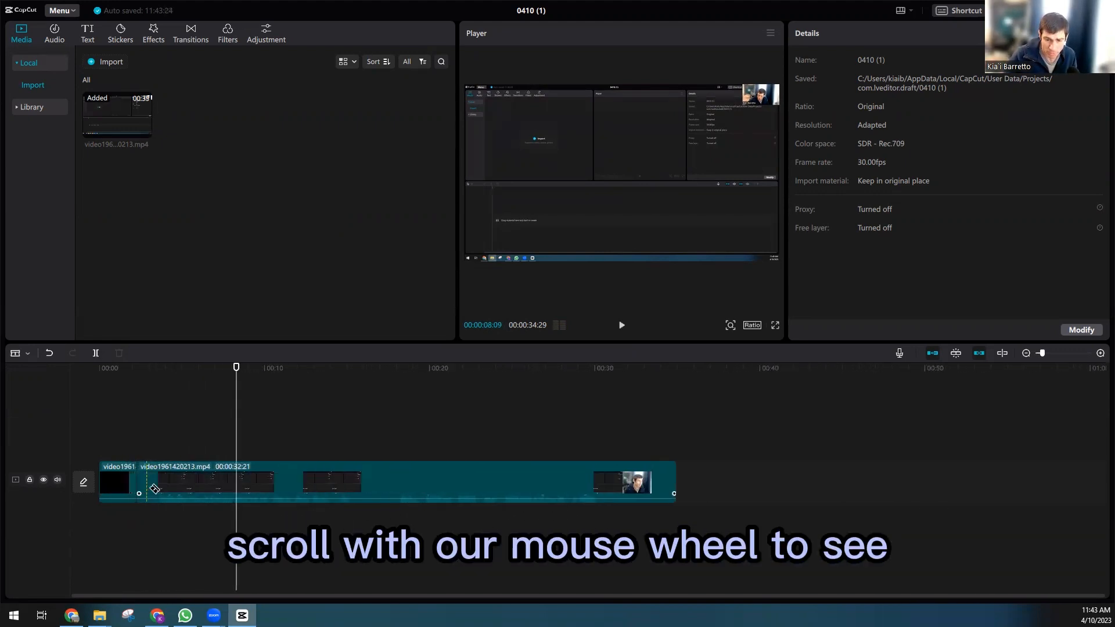
pyautogui.scroll(1, 156, 489)
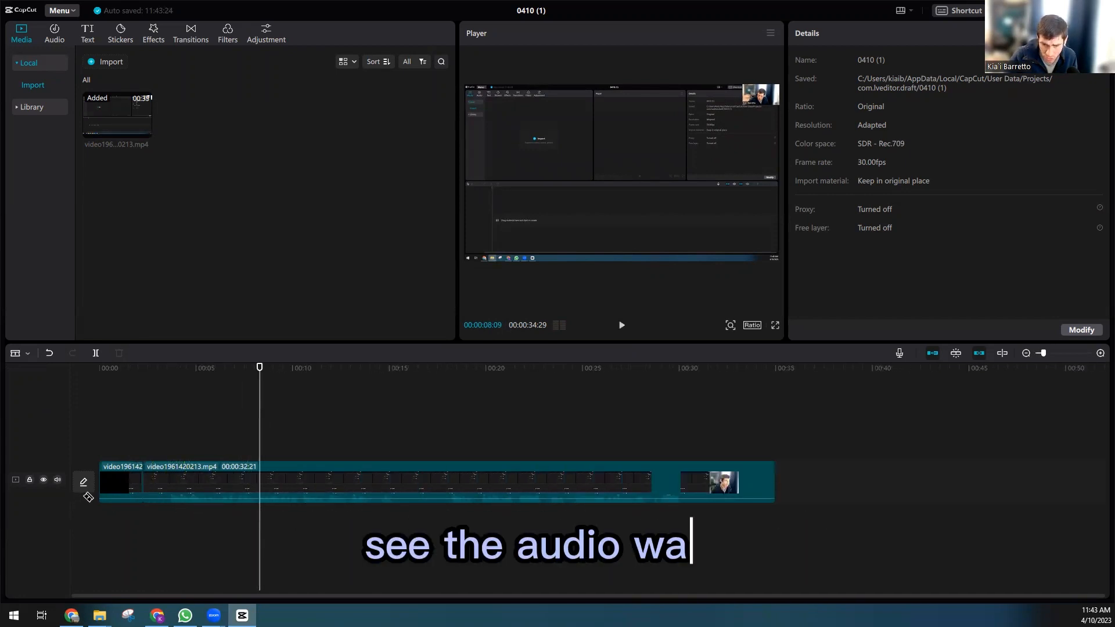
pyautogui.click(169, 493)
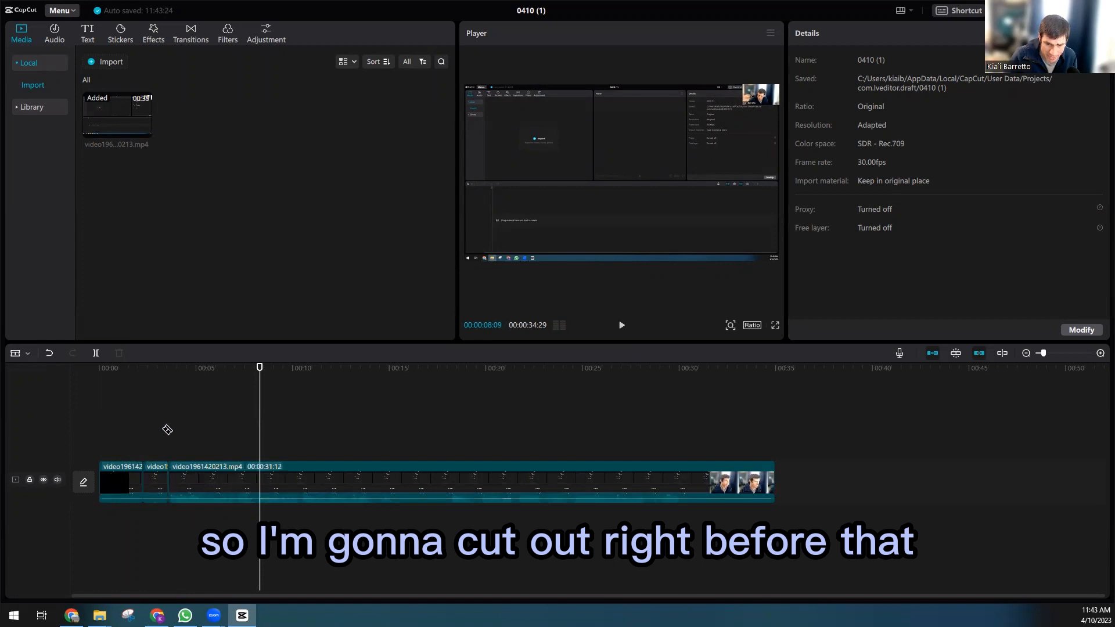
# Step: Switch to the select tool and delete both opening segments before the speech
pyautogui.press('a')
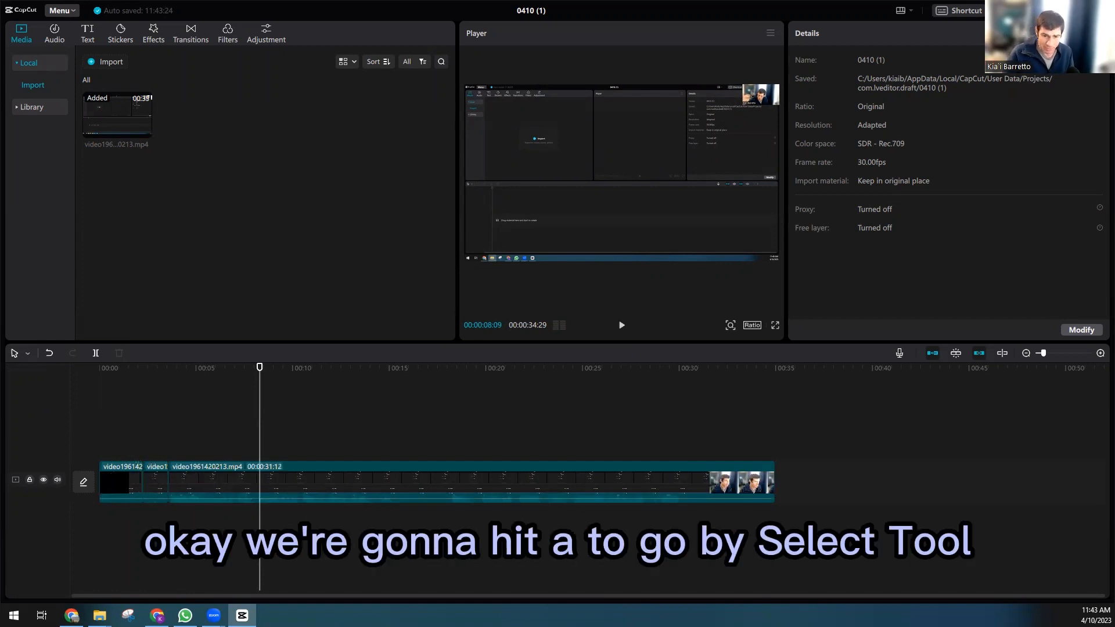
pyautogui.click(27, 353)
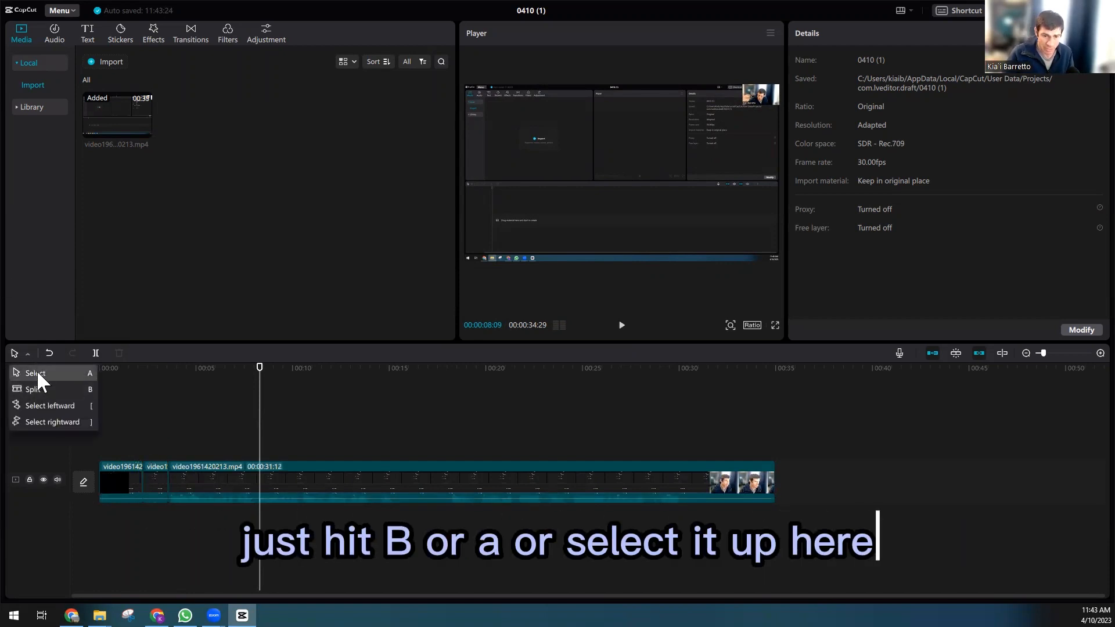
pyautogui.click(159, 482)
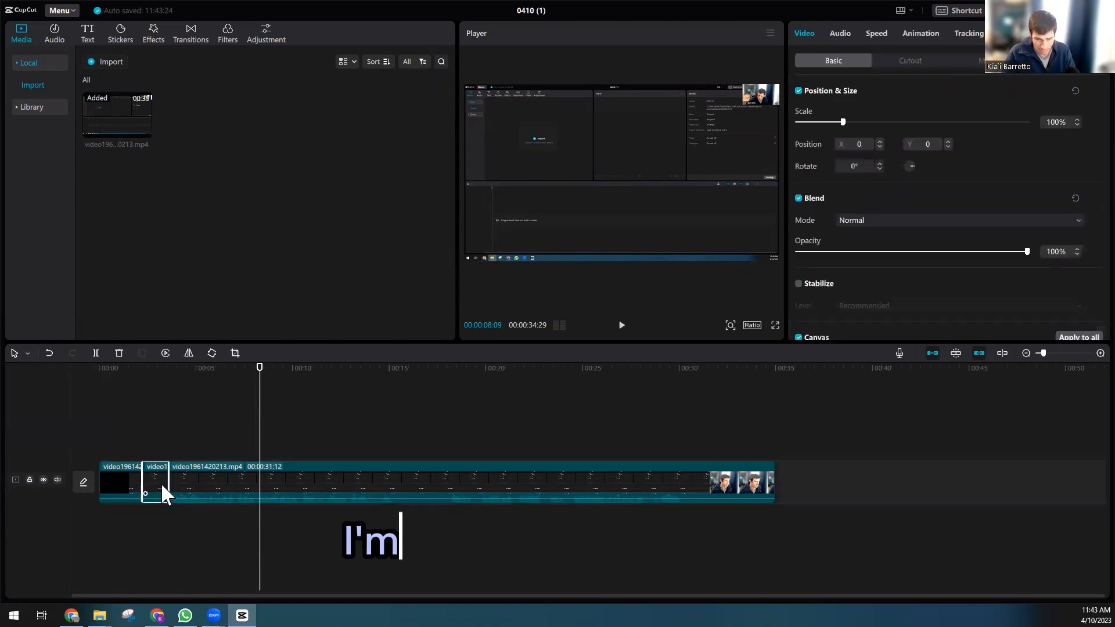
pyautogui.press('Delete')
pyautogui.click(116, 475)
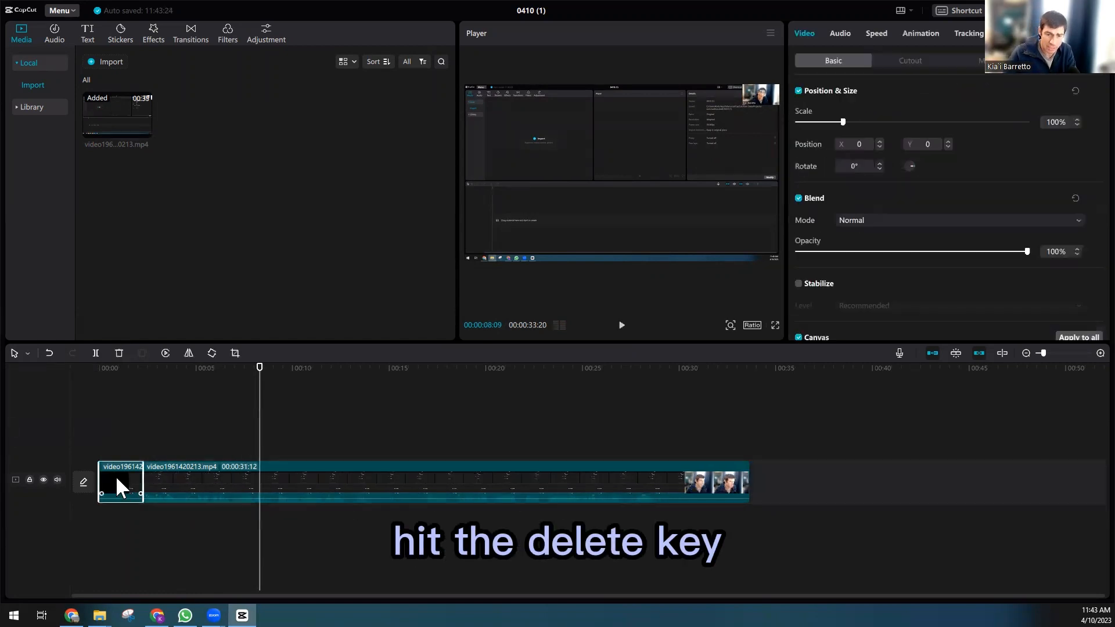
pyautogui.press('Delete')
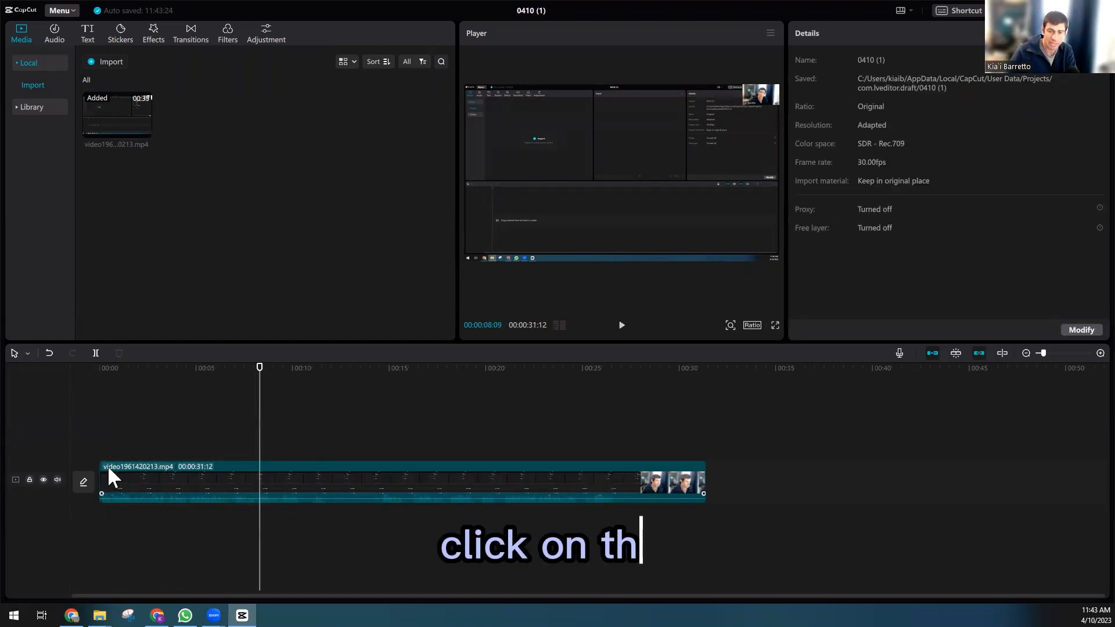
# Step: Split the clip where the talking stops near 26 seconds and delete the trailing segment
pyautogui.click(619, 482)
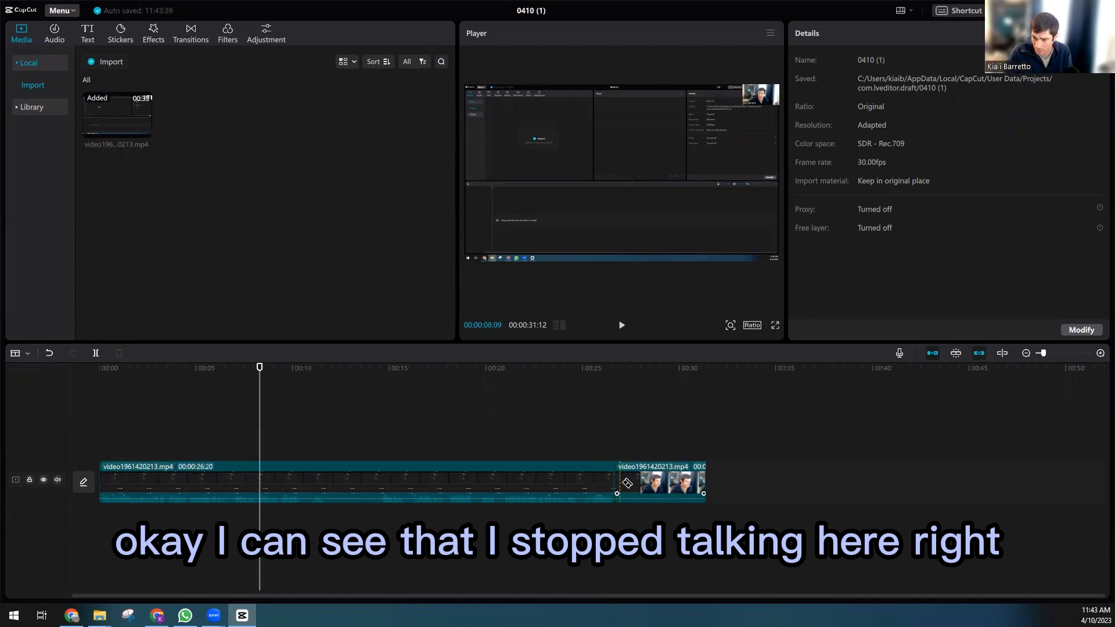
pyautogui.click(639, 486)
pyautogui.press('Delete')
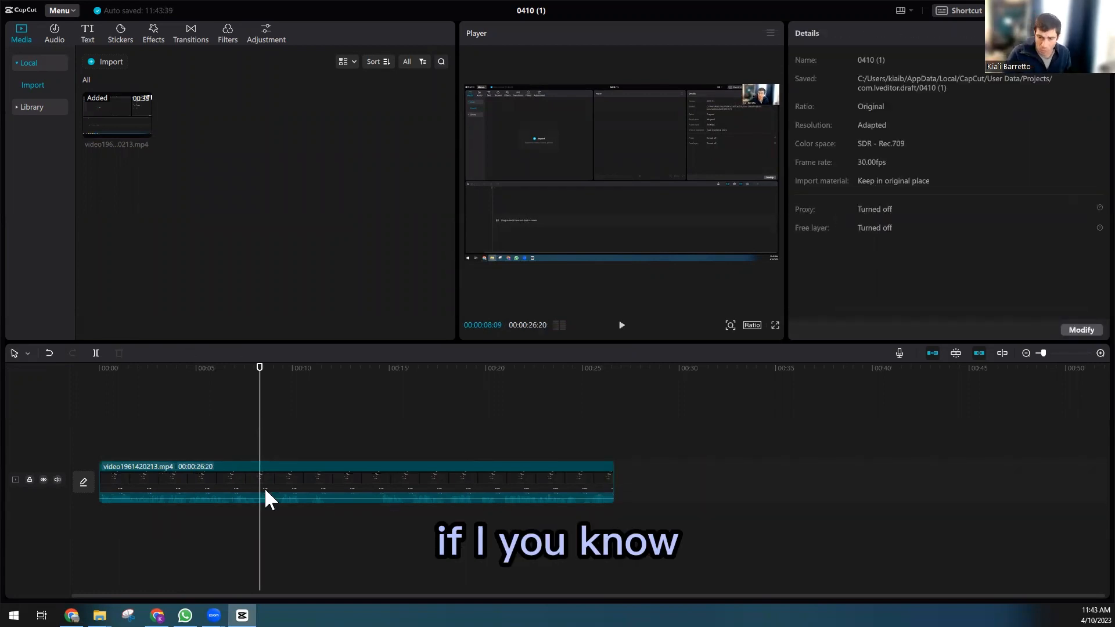
# Step: Cut out the silent section between about 11.5 and 14 seconds by splitting twice and deleting it
pyautogui.press('b')
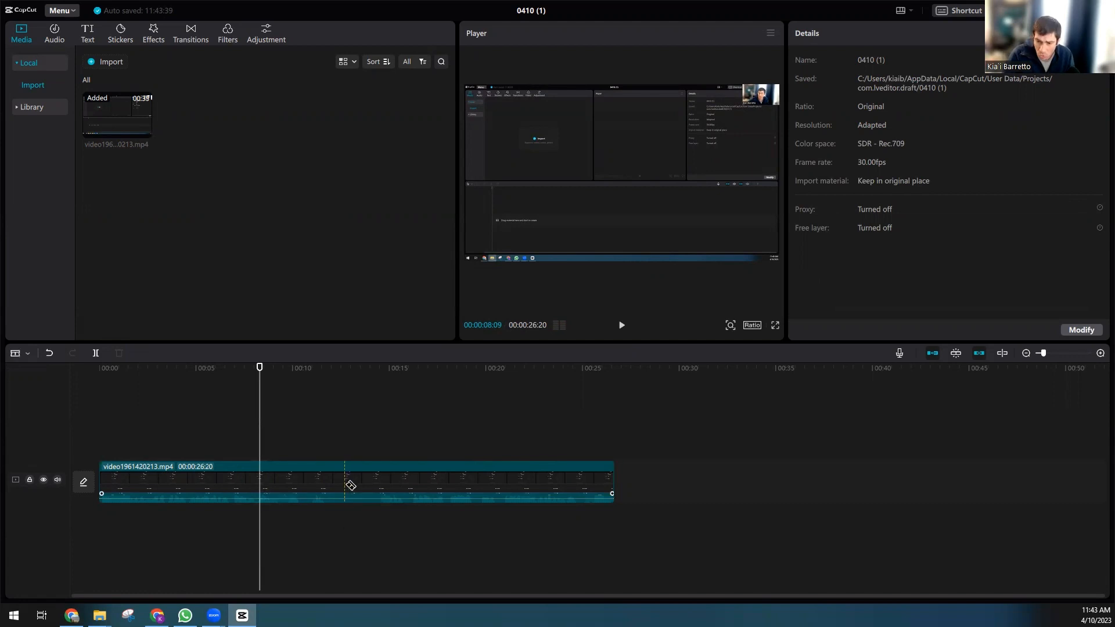
pyautogui.click(333, 485)
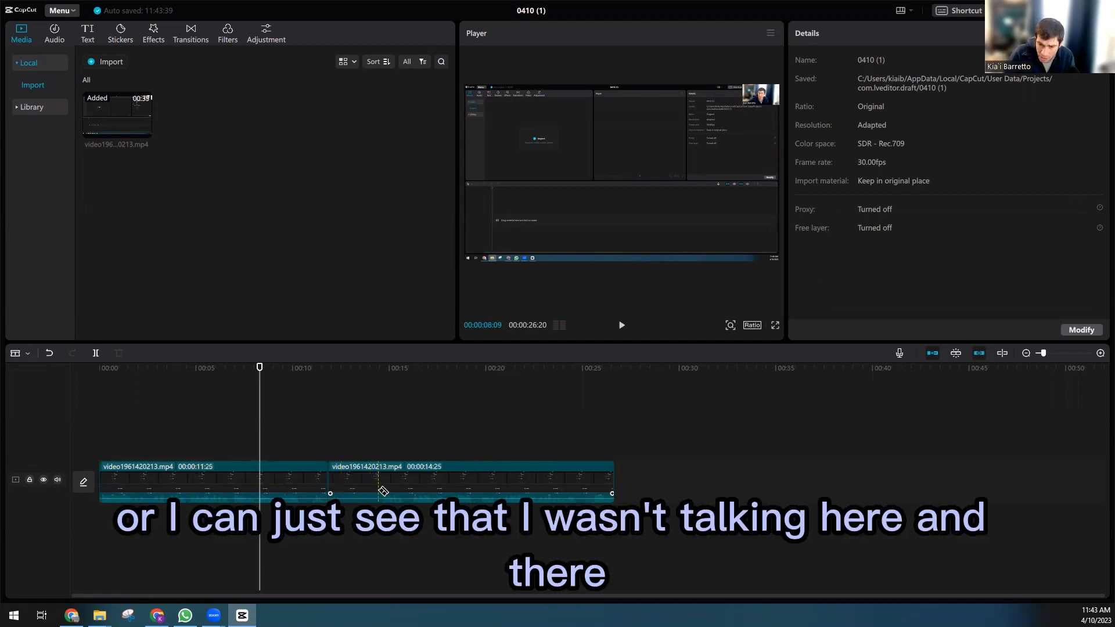
pyautogui.click(381, 491)
pyautogui.press('a')
pyautogui.click(357, 475)
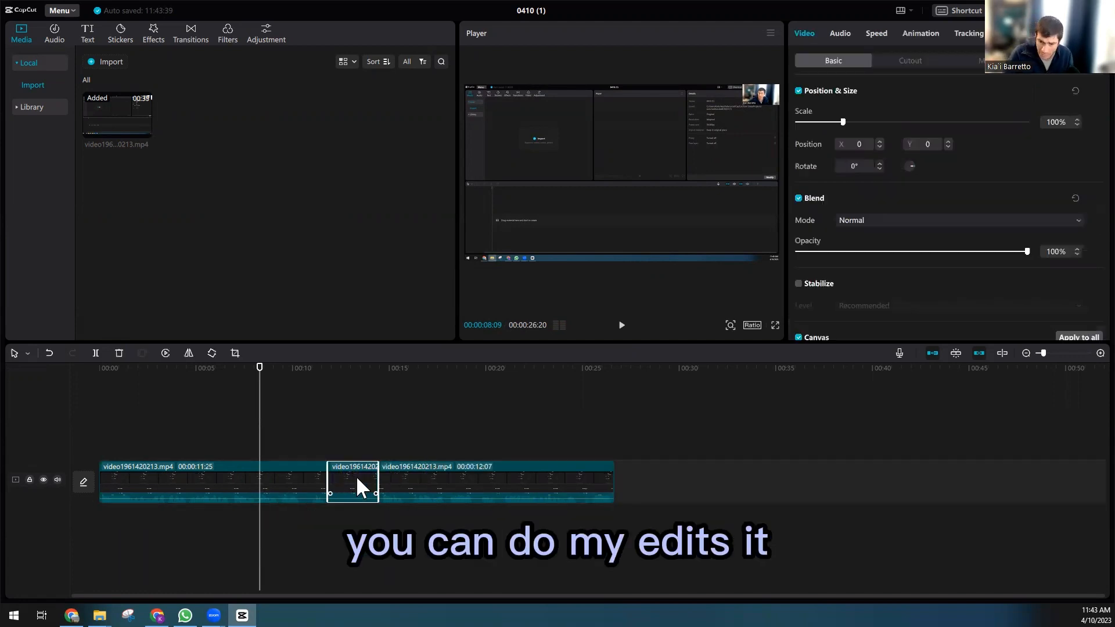
pyautogui.press('Delete')
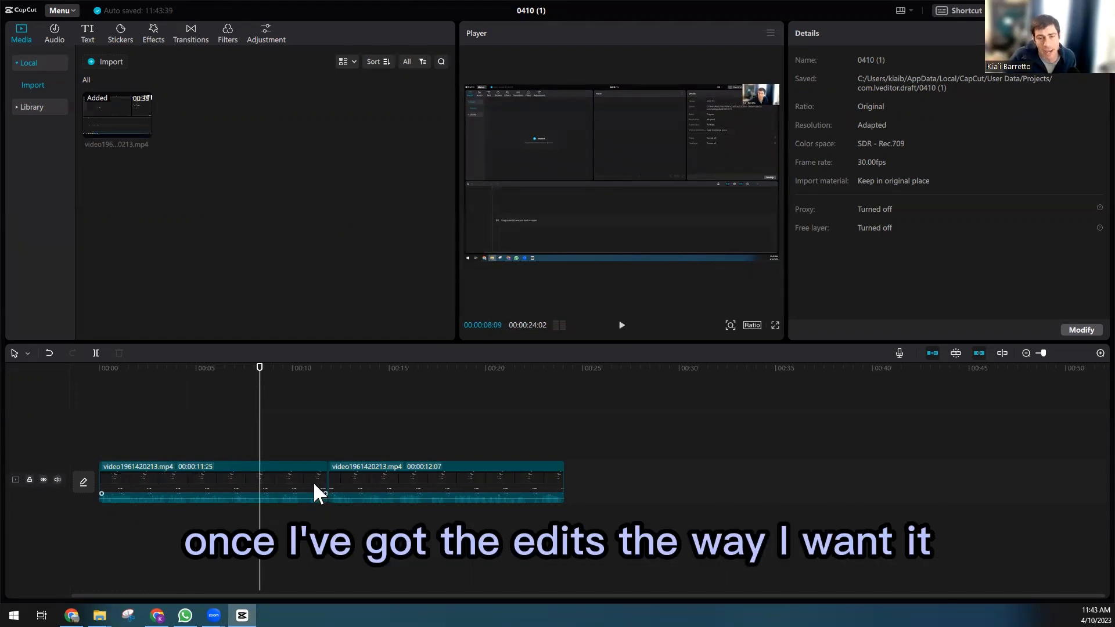
# Step: Play back the edit and delete the short stuttered fragment around the 10-second mark
pyautogui.press('space')
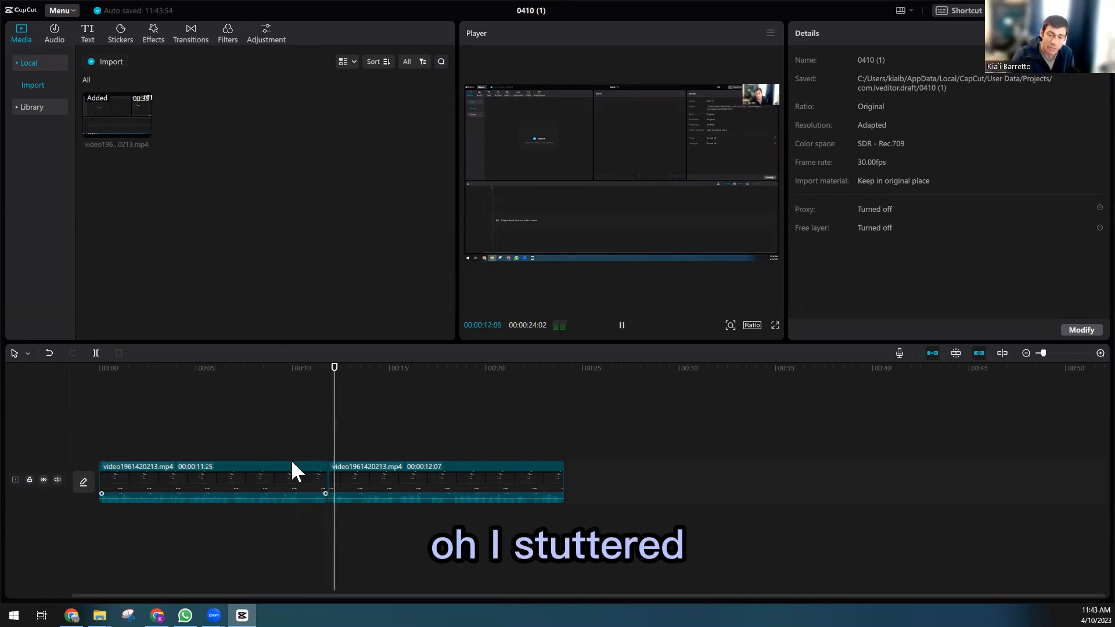
pyautogui.press('space')
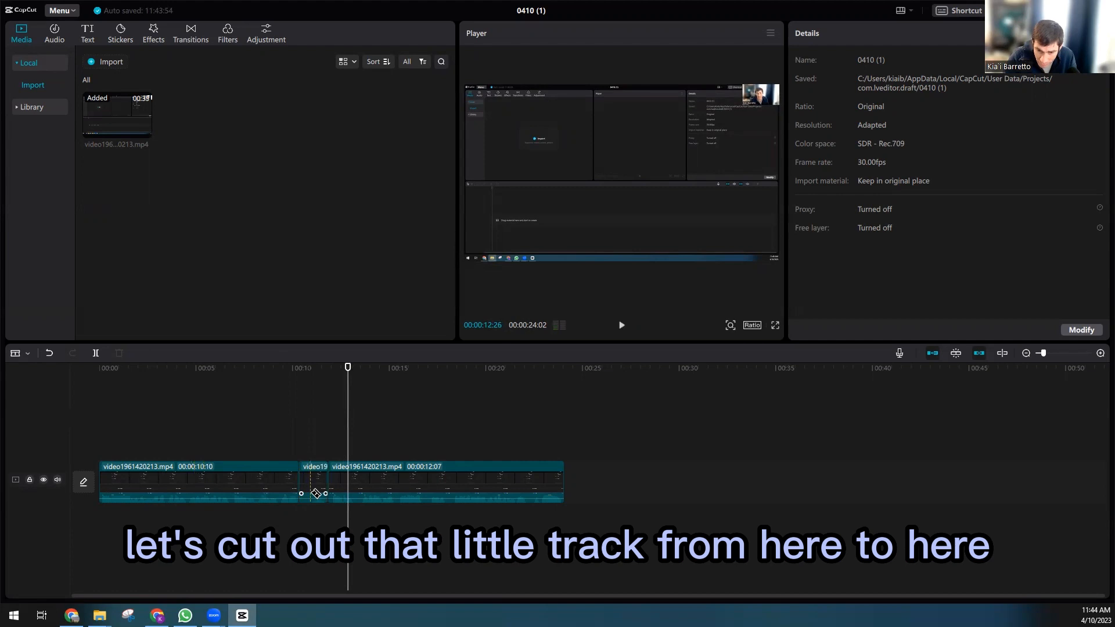
pyautogui.click(305, 483)
pyautogui.press('Delete')
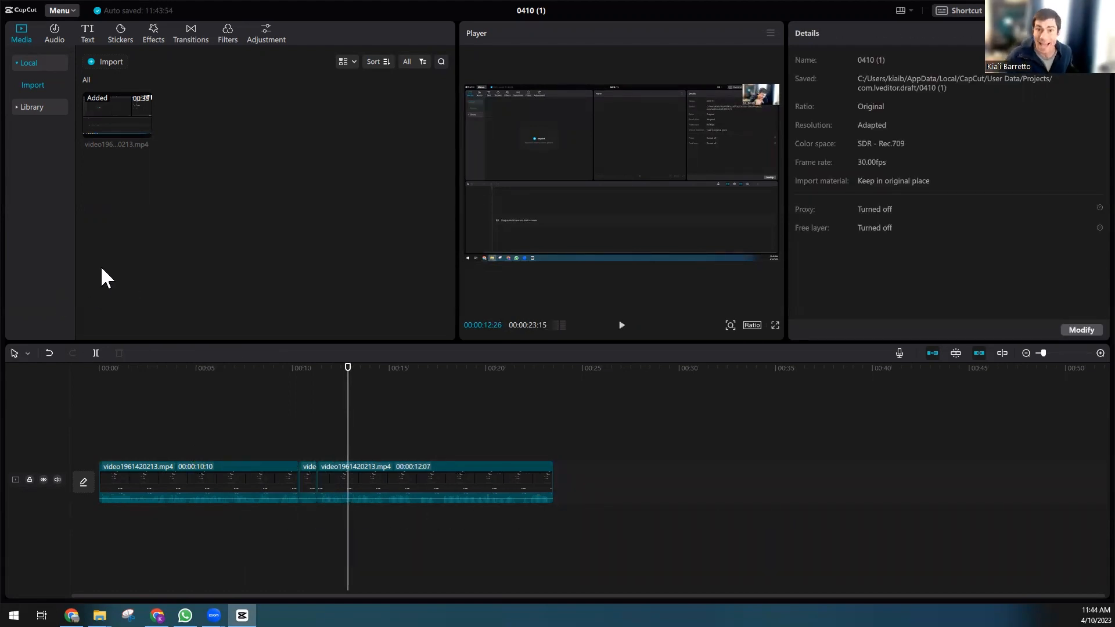
# Step: Generate automatic captions for the video in English
pyautogui.click(86, 30)
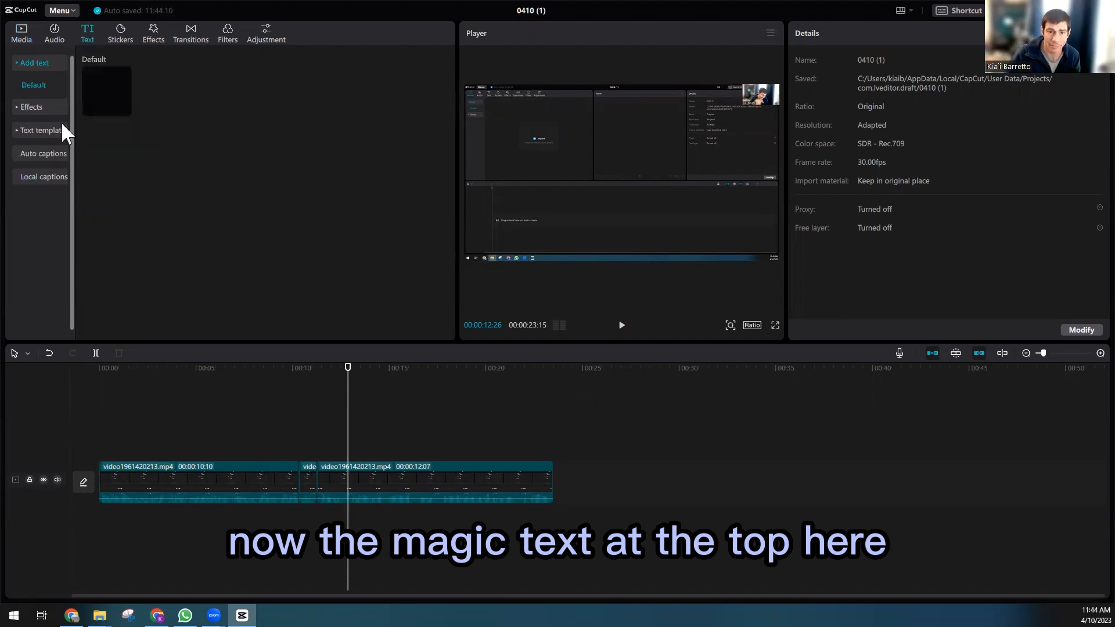
pyautogui.click(42, 157)
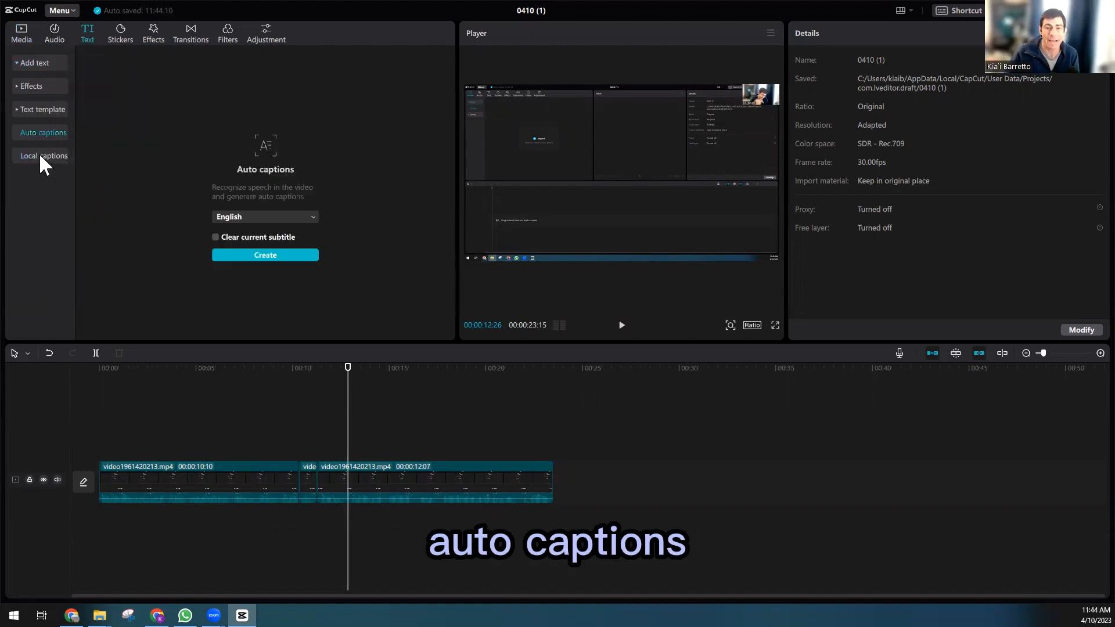
pyautogui.click(258, 256)
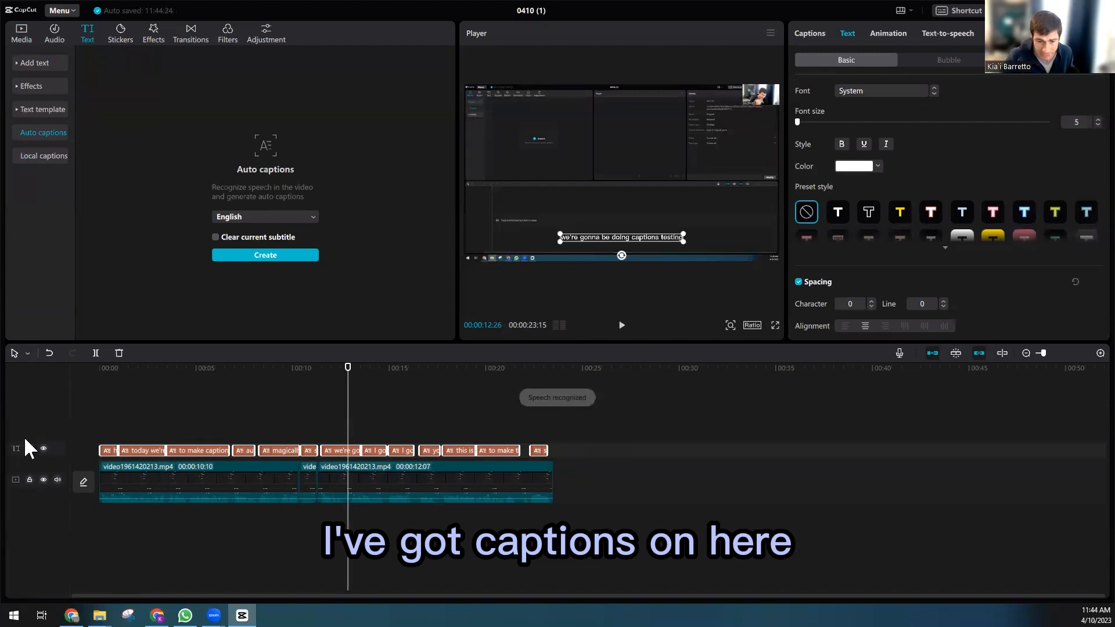
# Step: Play the captioned video from the beginning to review the captions
pyautogui.click(108, 396)
pyautogui.click(99, 370)
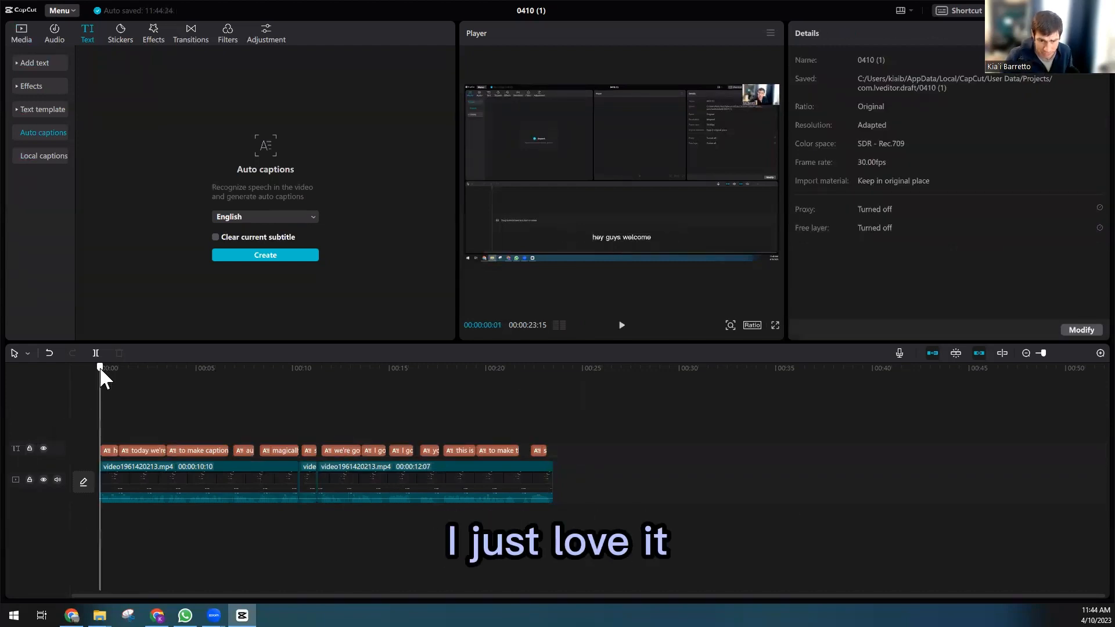
pyautogui.click(621, 325)
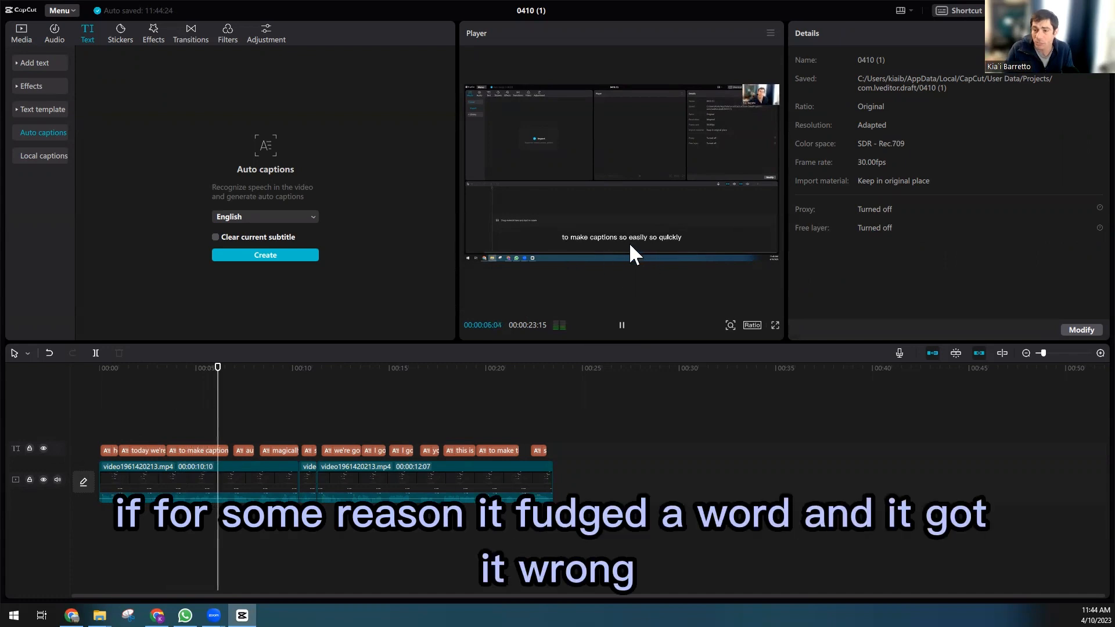
pyautogui.press('space')
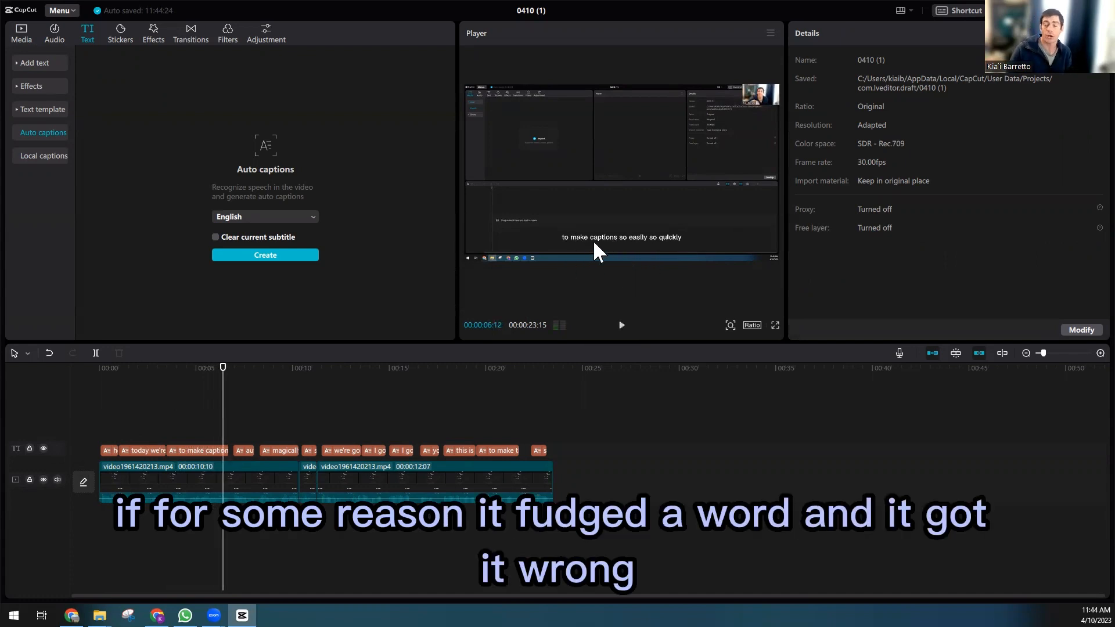
# Step: Try editing the text of the selected caption directly in the player
pyautogui.click(591, 238)
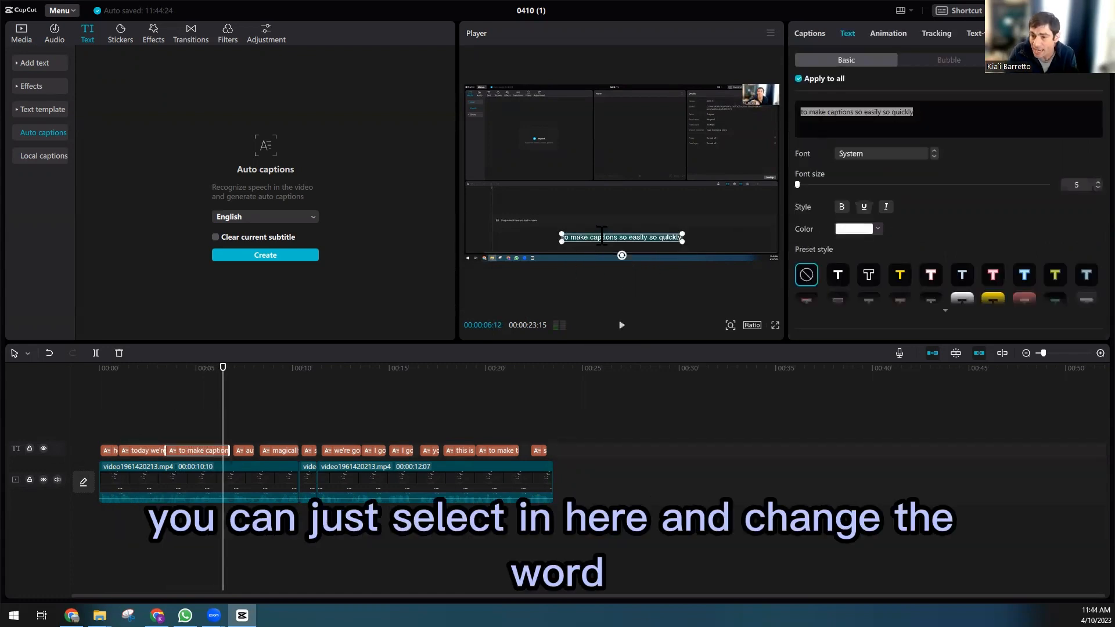
pyautogui.click(565, 237)
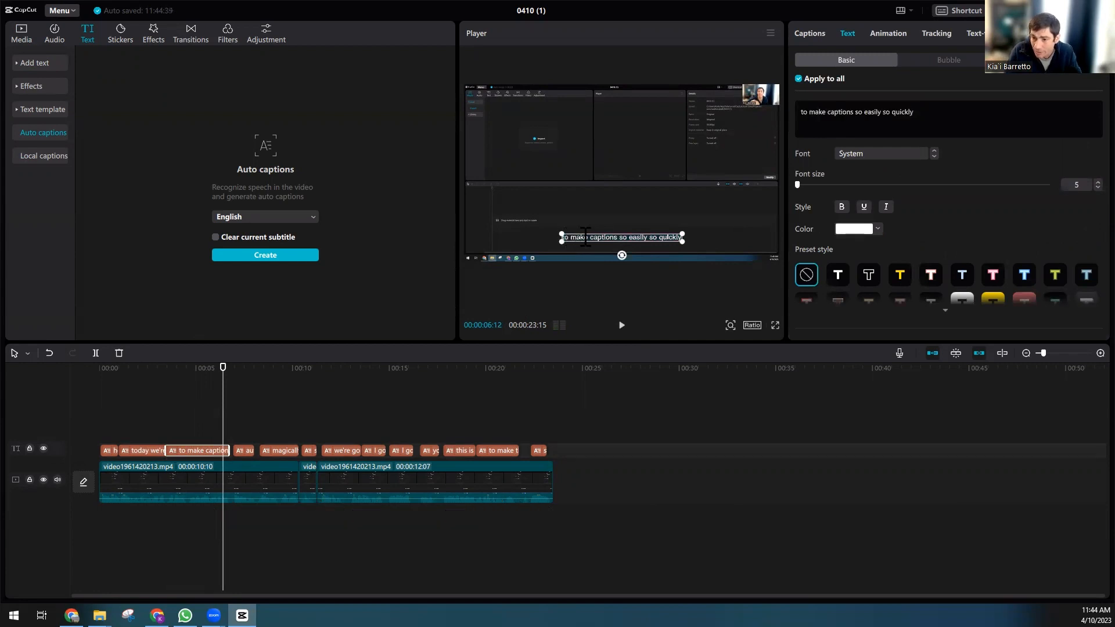
pyautogui.write('aSDas')
pyautogui.press('BackSpace')
pyautogui.press('BackSpace')
pyautogui.press('BackSpace')
pyautogui.press('BackSpace')
pyautogui.press('BackSpace')
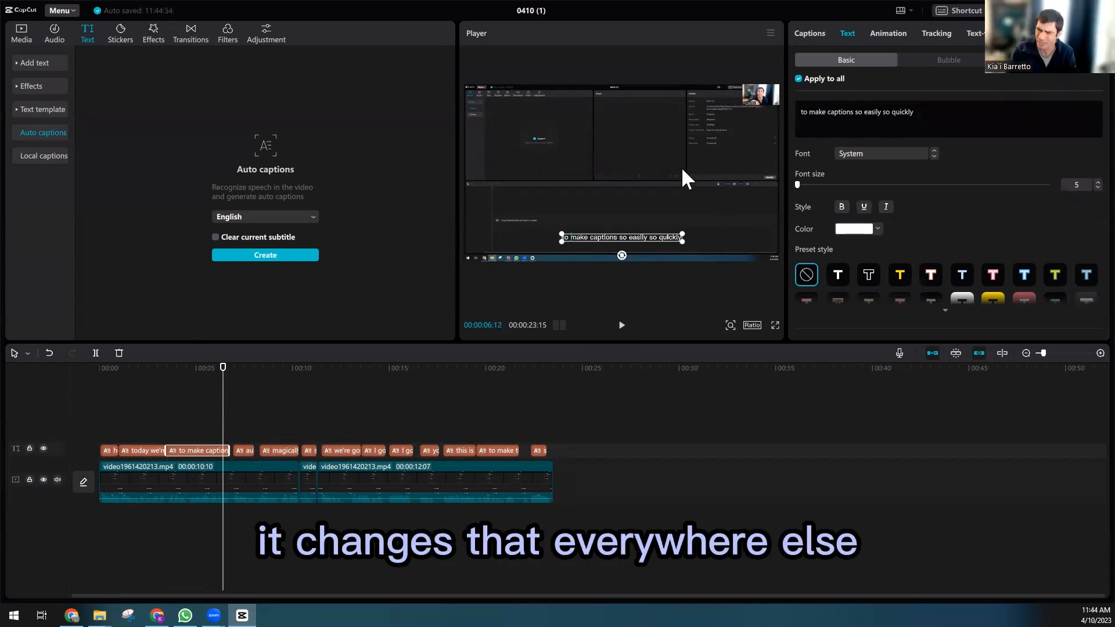
# Step: Select all caption clips on the timeline and set their text color to blue 315ED9
pyautogui.click(452, 415)
pyautogui.click(124, 407)
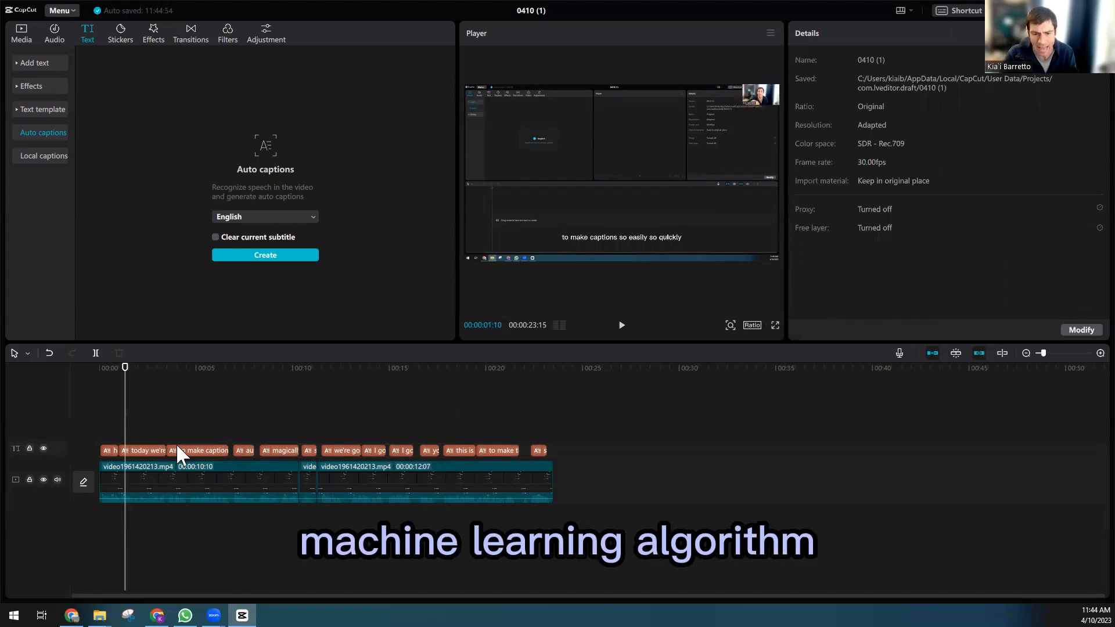
pyautogui.moveTo(566, 452); pyautogui.dragTo(86, 452)
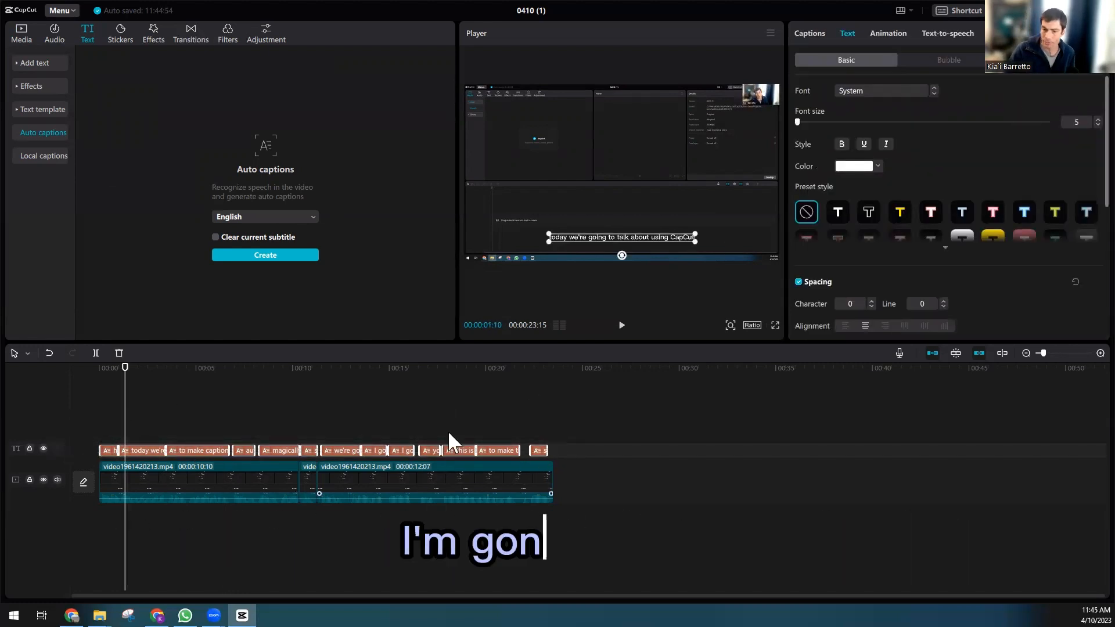
pyautogui.click(86, 409)
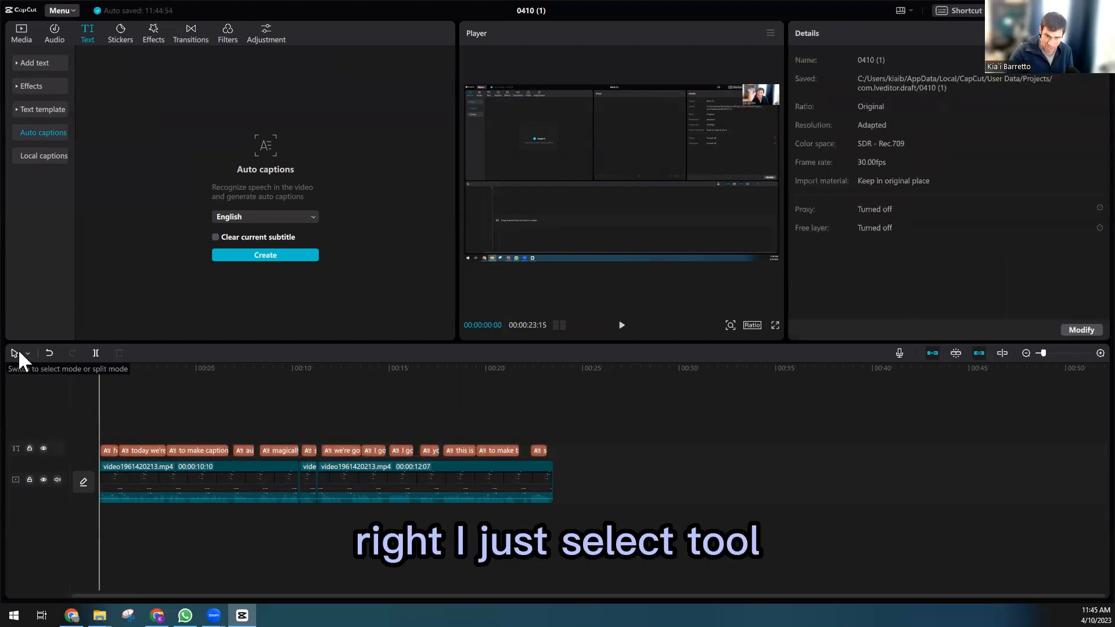
pyautogui.click(18, 350)
pyautogui.click(16, 378)
pyautogui.moveTo(579, 454); pyautogui.dragTo(86, 447)
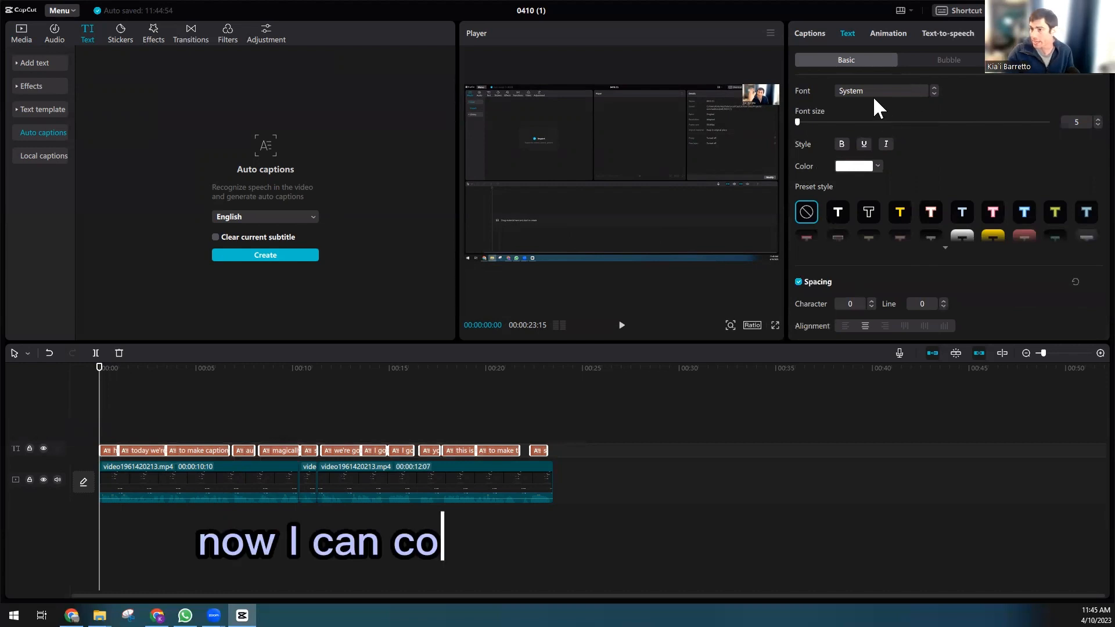
pyautogui.click(877, 165)
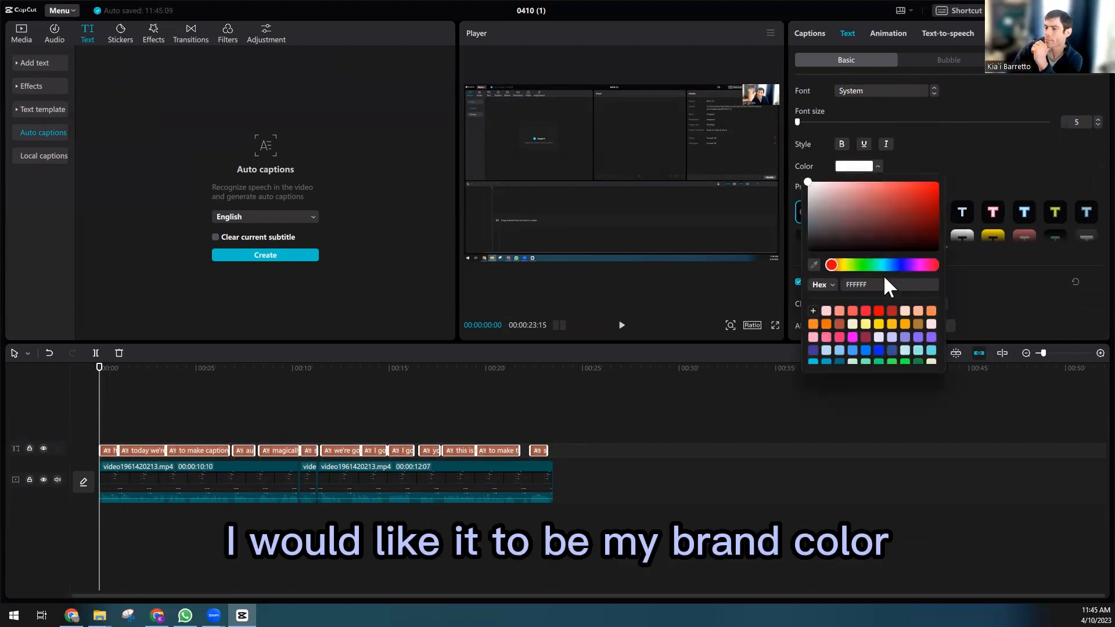
pyautogui.click(901, 265)
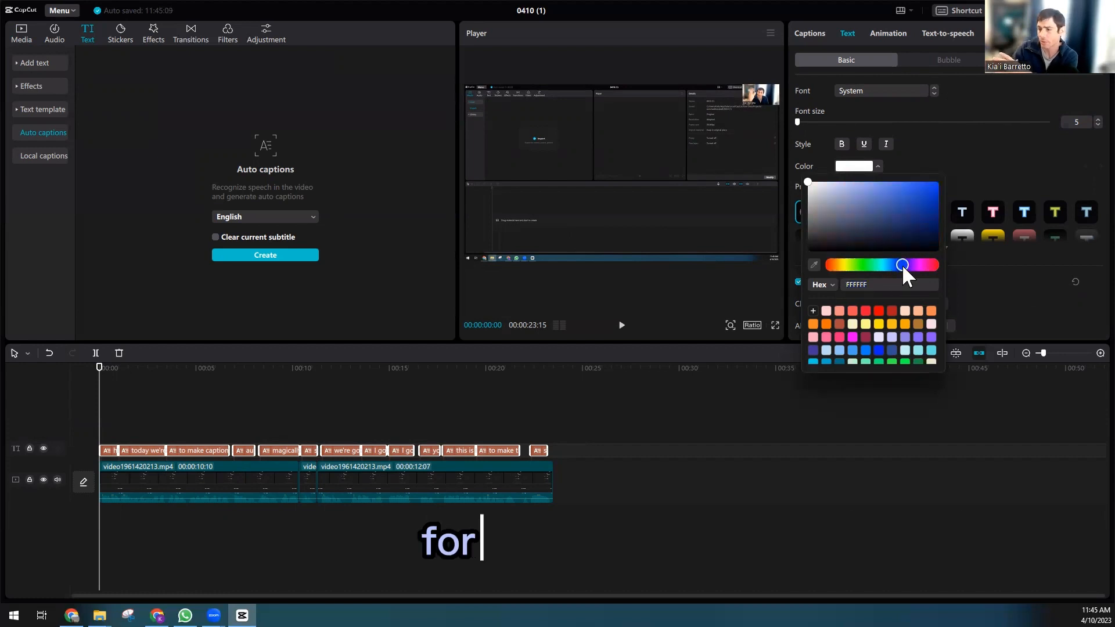
pyautogui.click(905, 218)
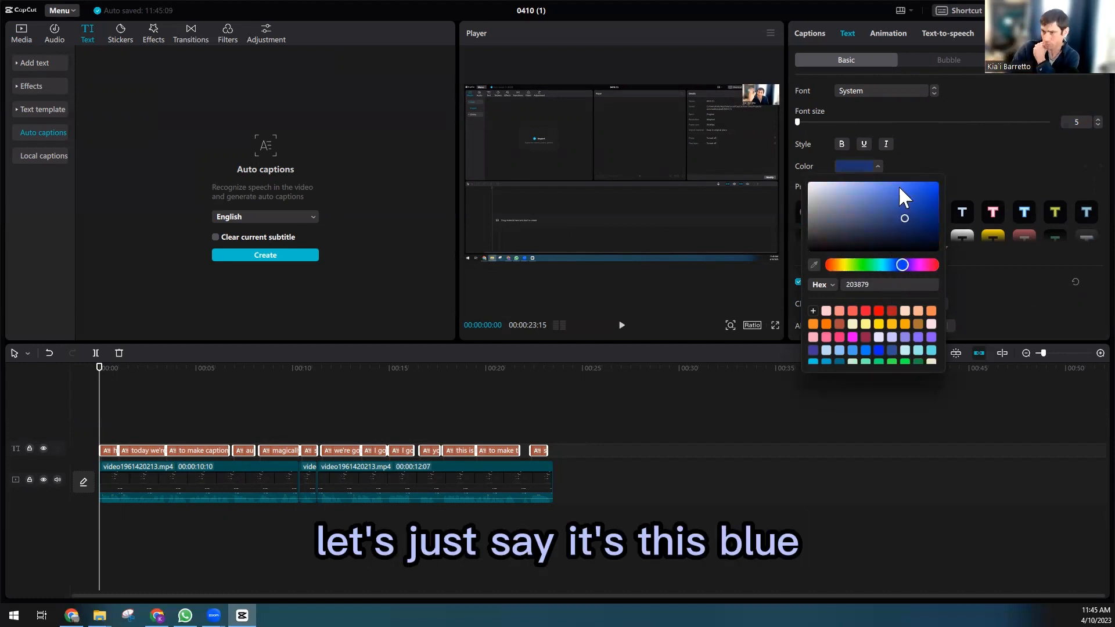
pyautogui.click(928, 225)
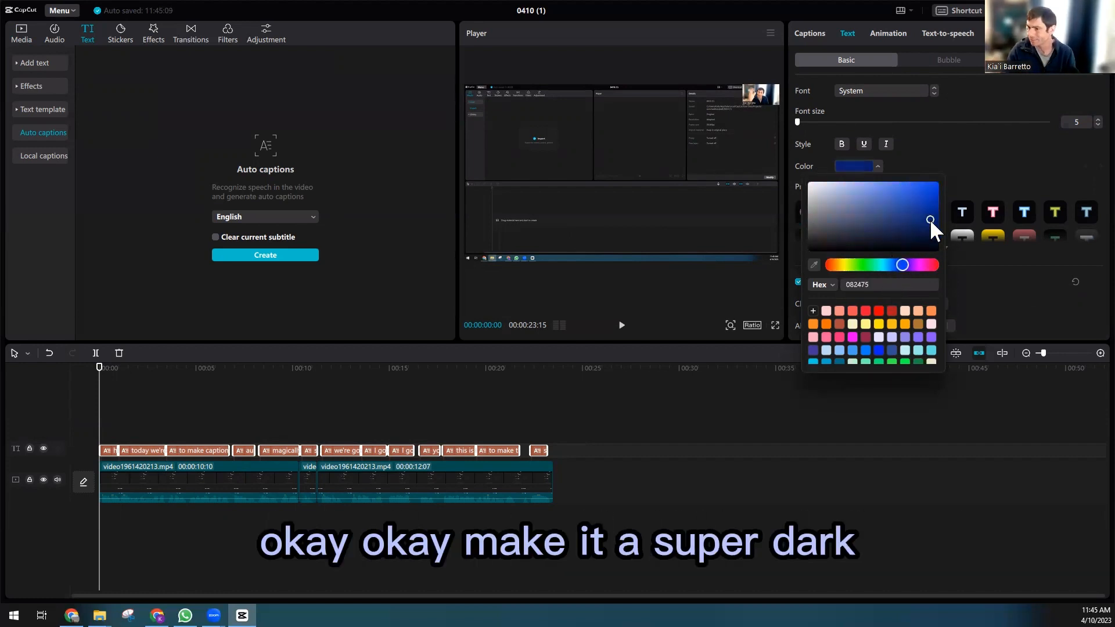
pyautogui.moveTo(929, 220); pyautogui.dragTo(909, 192)
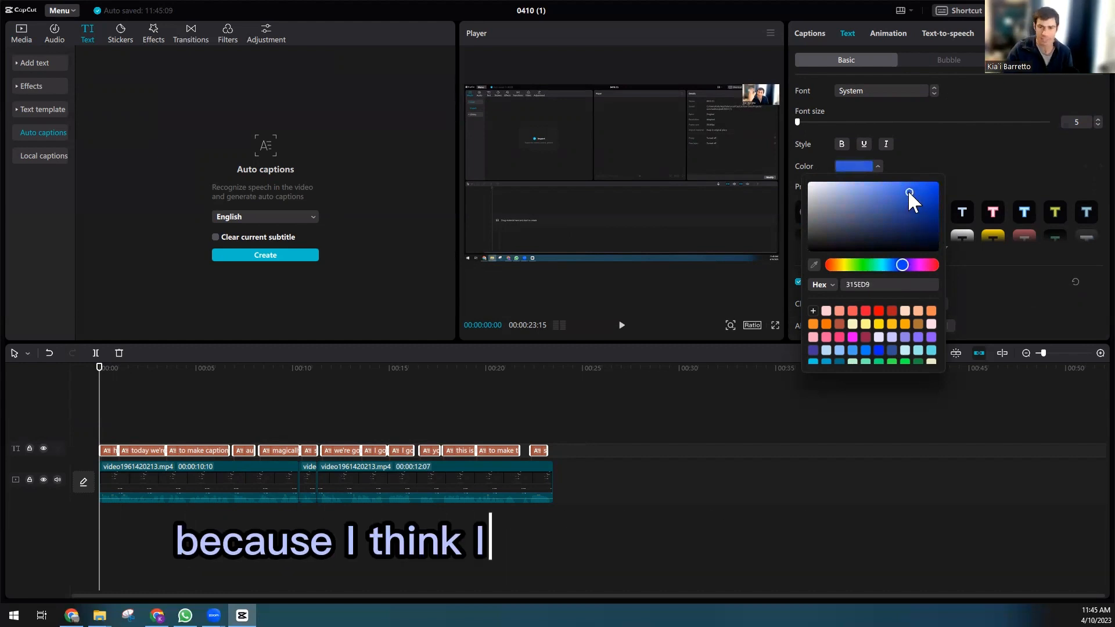
pyautogui.click(964, 166)
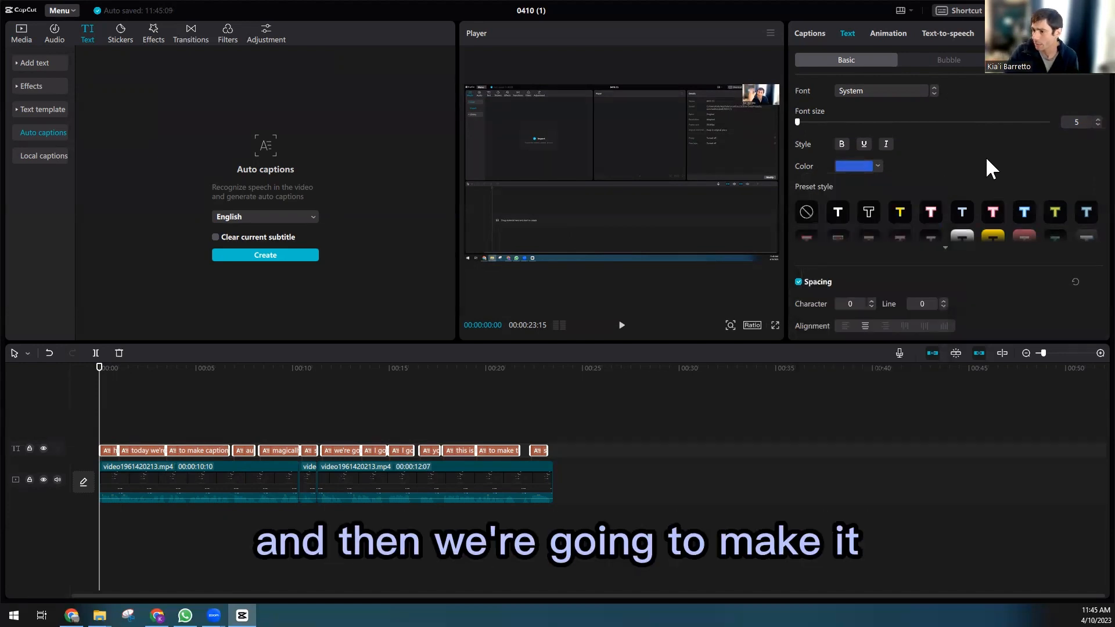
# Step: Try two preset caption styles, then set the caption color back to blue 1936E1
pyautogui.click(1026, 210)
pyautogui.click(1053, 208)
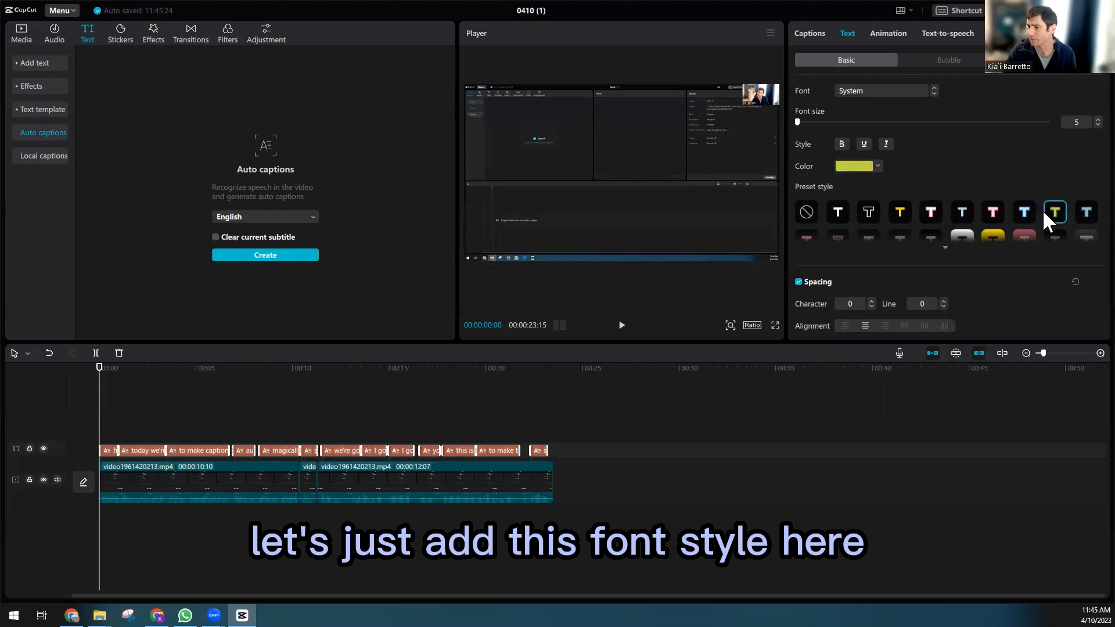
pyautogui.click(867, 169)
pyautogui.moveTo(900, 211); pyautogui.dragTo(924, 190)
pyautogui.click(903, 264)
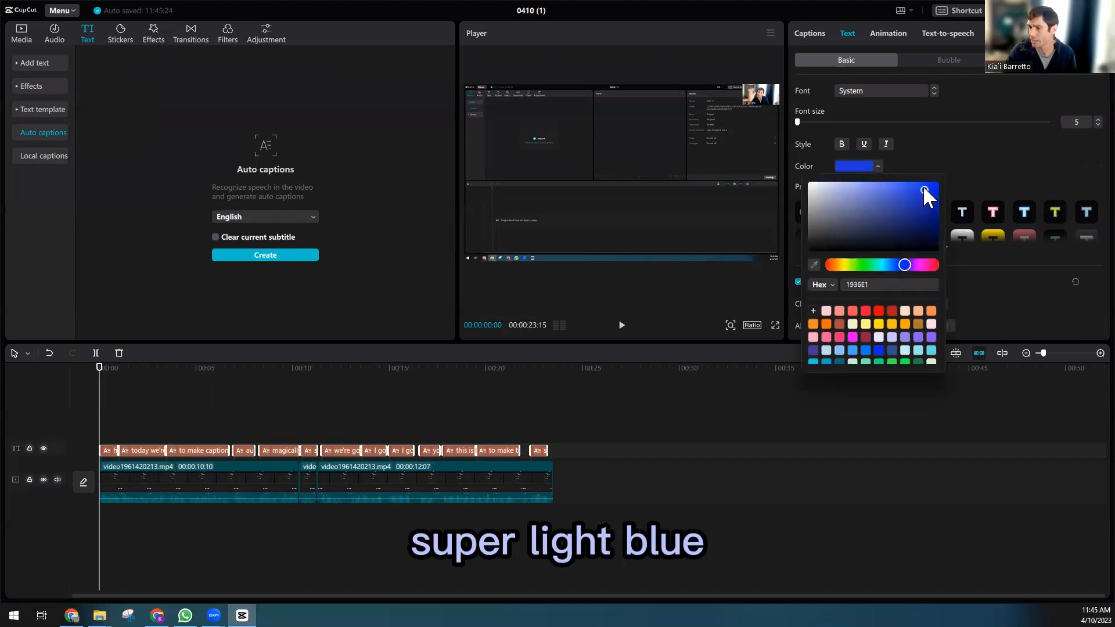
pyautogui.click(964, 149)
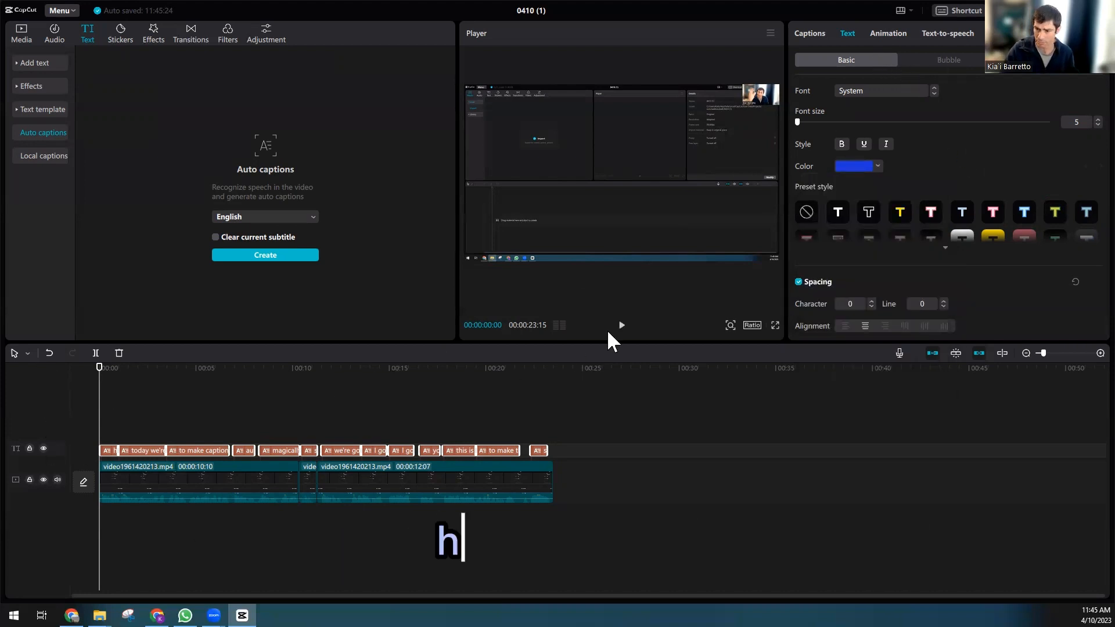
# Step: Apply the plain first preset style to the captions and set their color to blue 2239C1
pyautogui.click(621, 325)
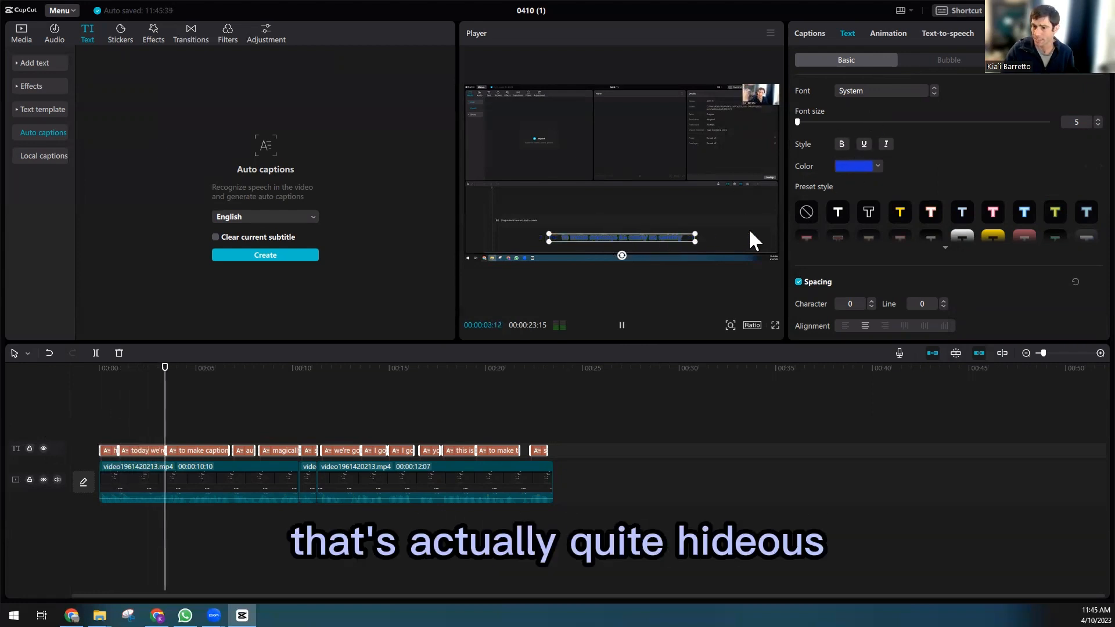
pyautogui.click(837, 213)
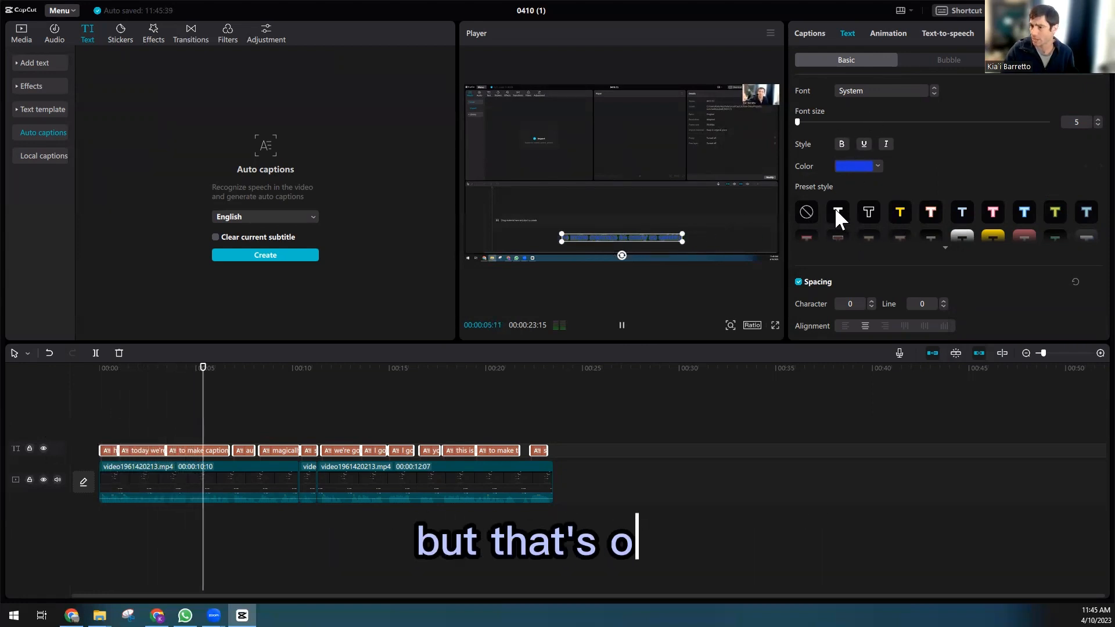
pyautogui.click(867, 166)
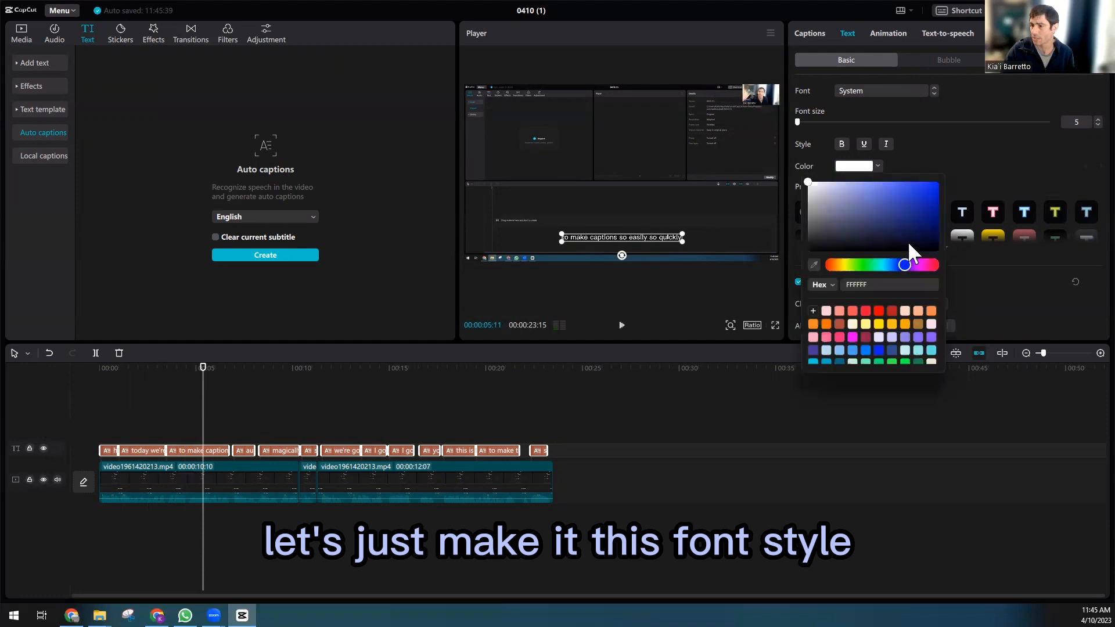
pyautogui.click(913, 184)
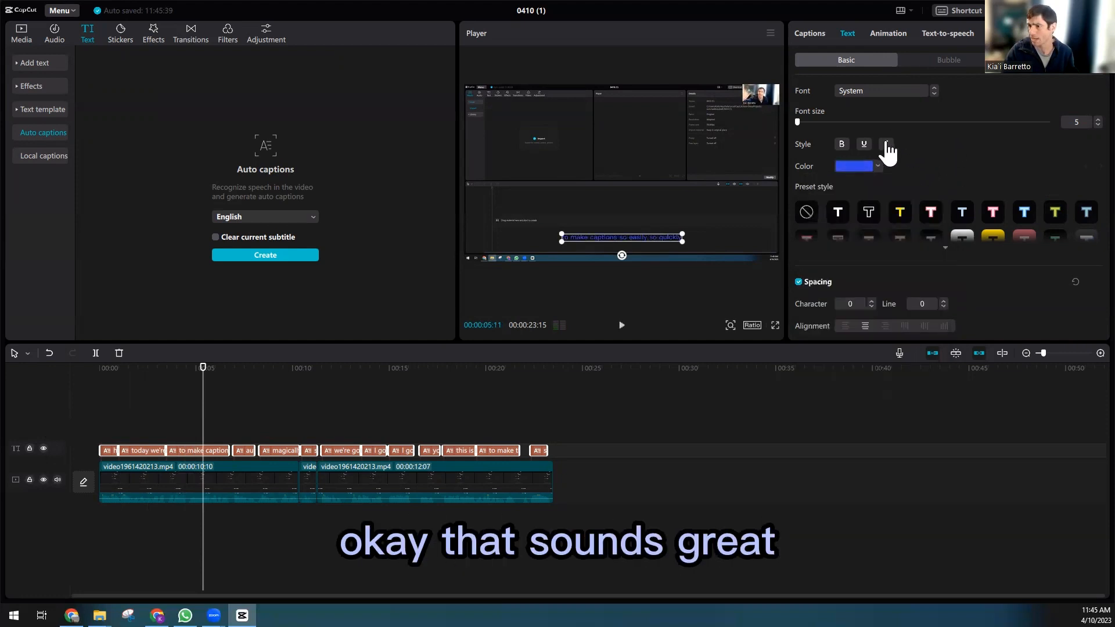
# Step: Increase the caption font size to 17 and play the preview to check it
pyautogui.moveTo(798, 123)
pyautogui.mouseDown()
pyautogui.moveTo(824, 119)
pyautogui.moveTo(808, 120)
pyautogui.mouseUp()
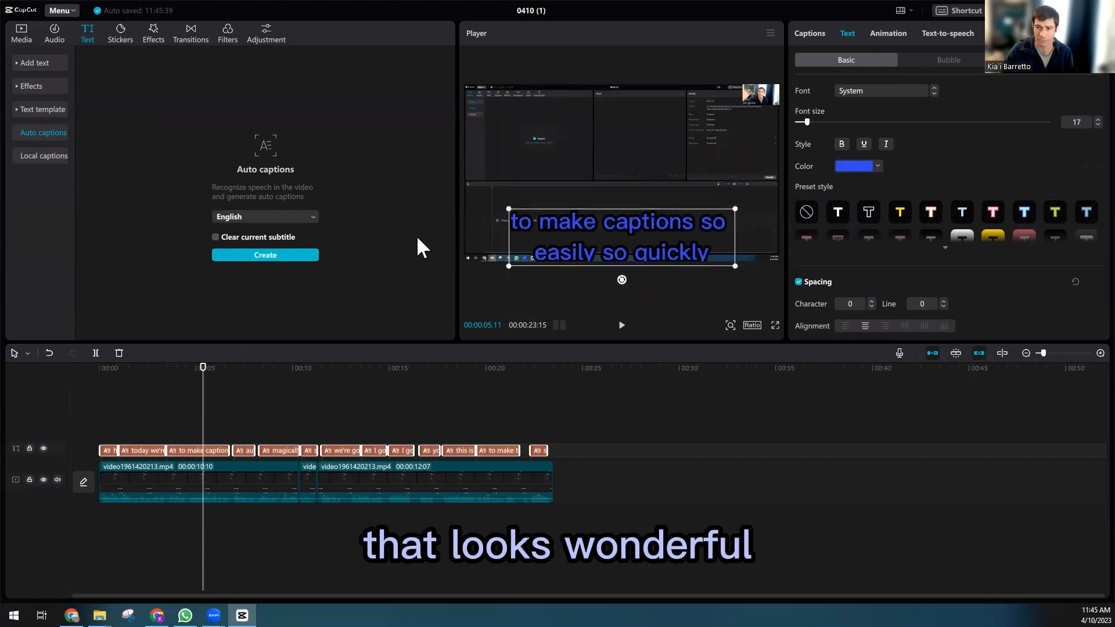
pyautogui.press('space')
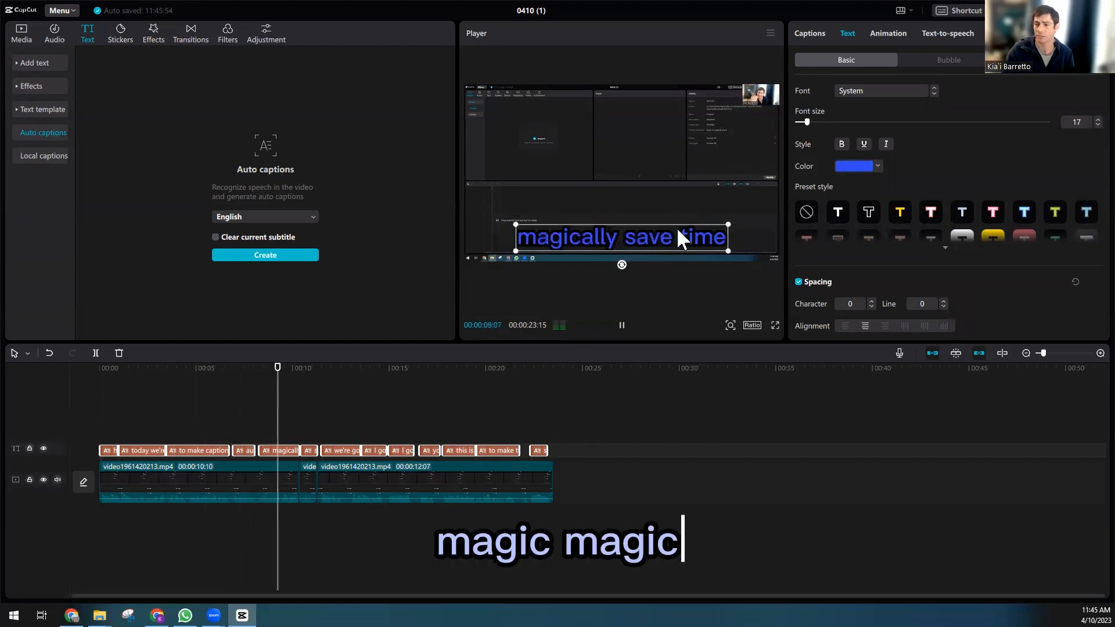
pyautogui.press('space')
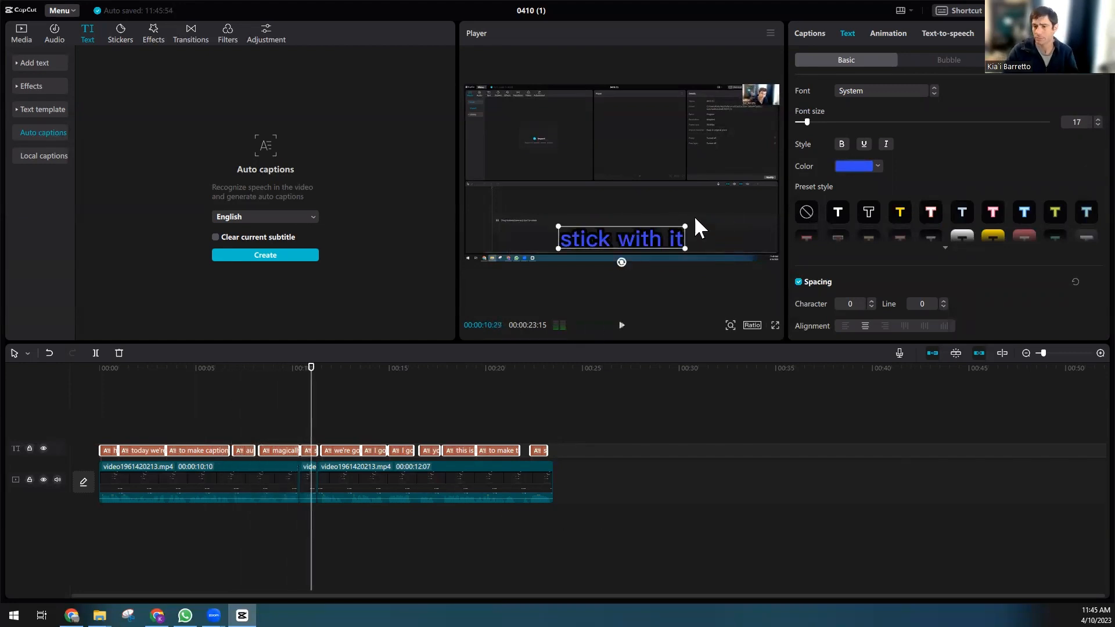
# Step: Browse the bubble and text effect options available for the captions
pyautogui.click(948, 60)
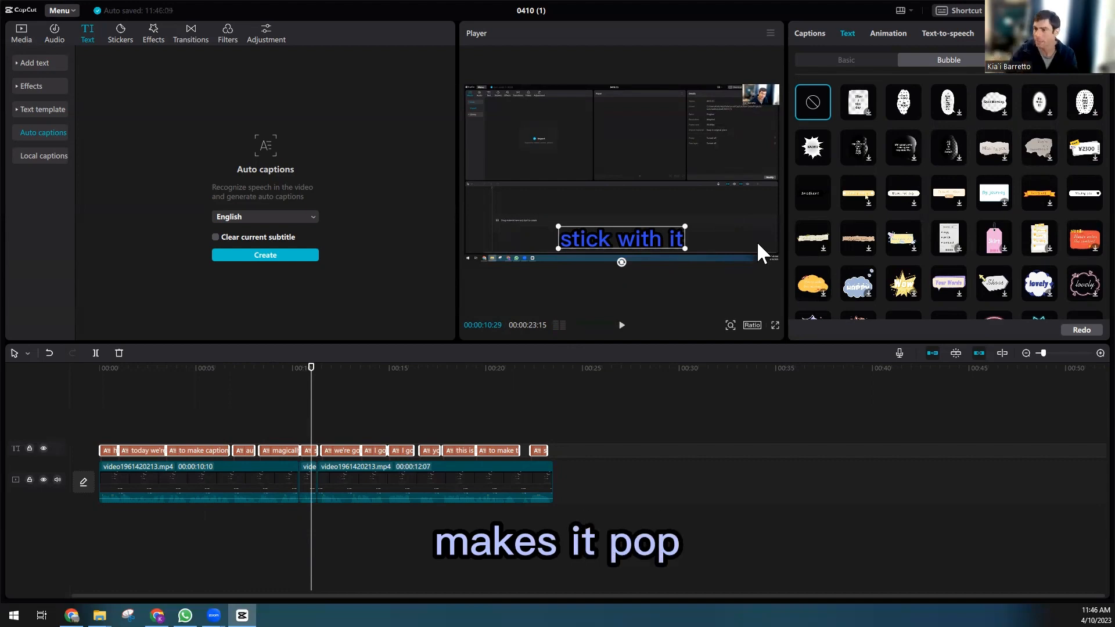
pyautogui.scroll(-5, 936, 200)
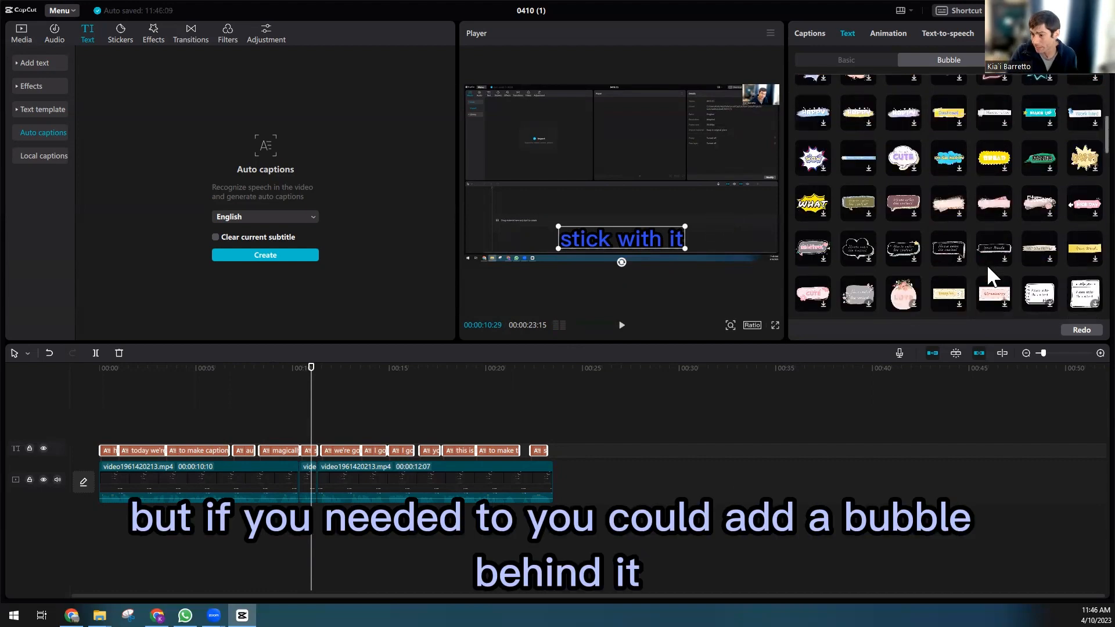
pyautogui.scroll(5, 984, 269)
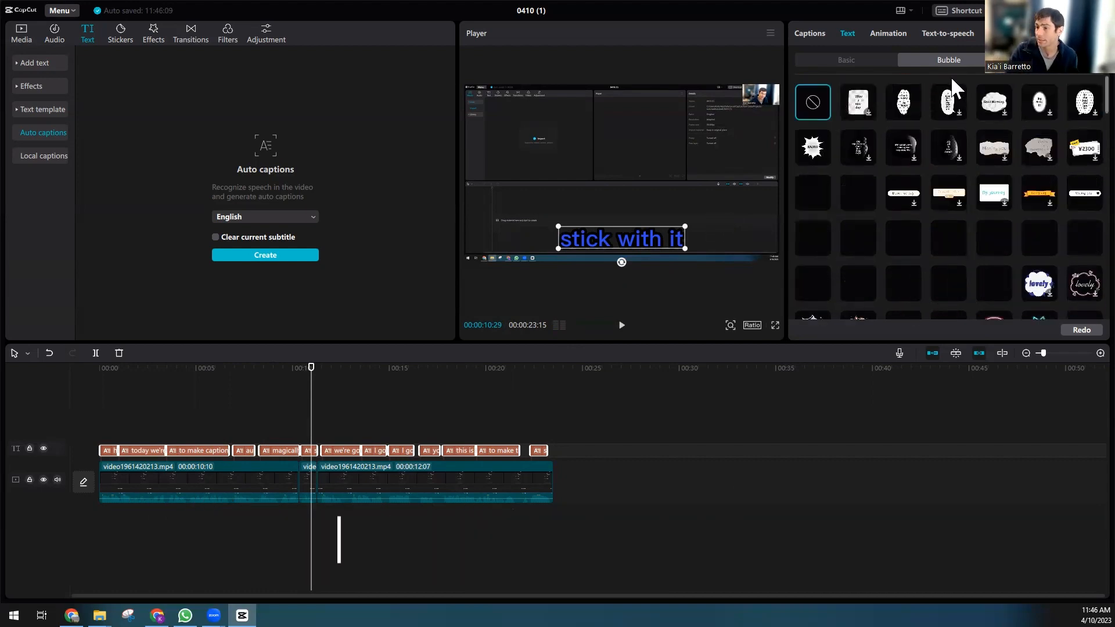
pyautogui.click(1026, 57)
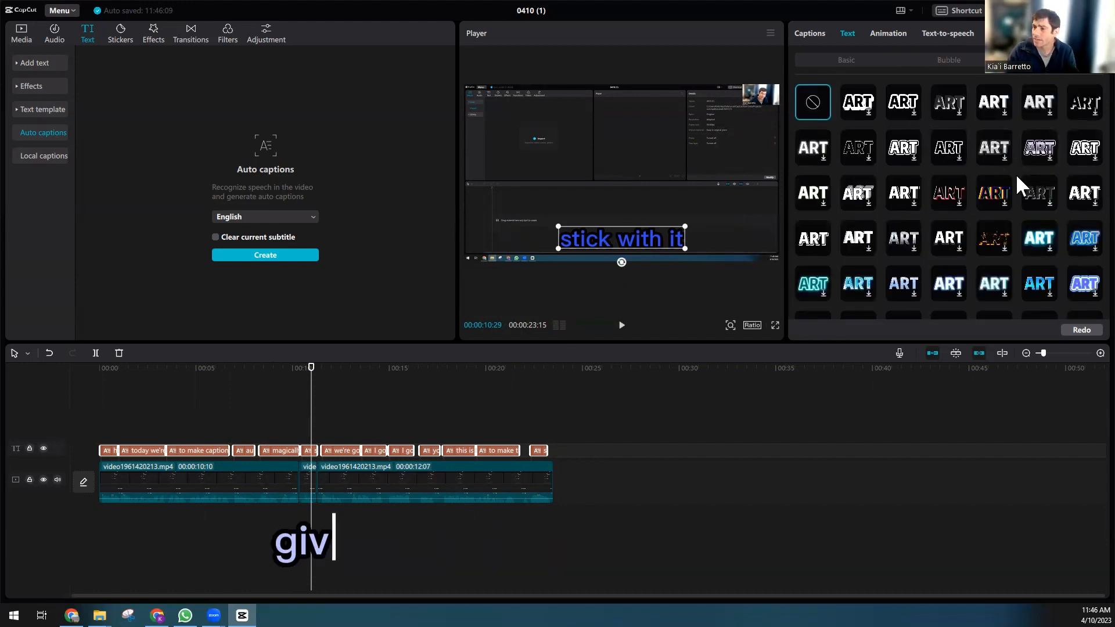
pyautogui.scroll(-3, 1075, 249)
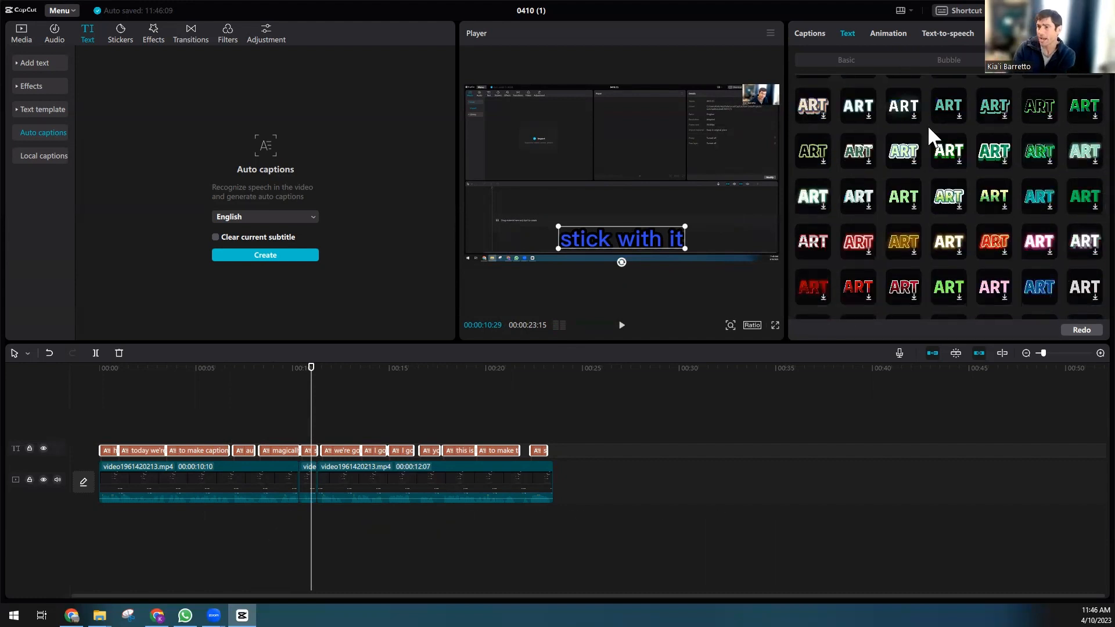
pyautogui.click(852, 56)
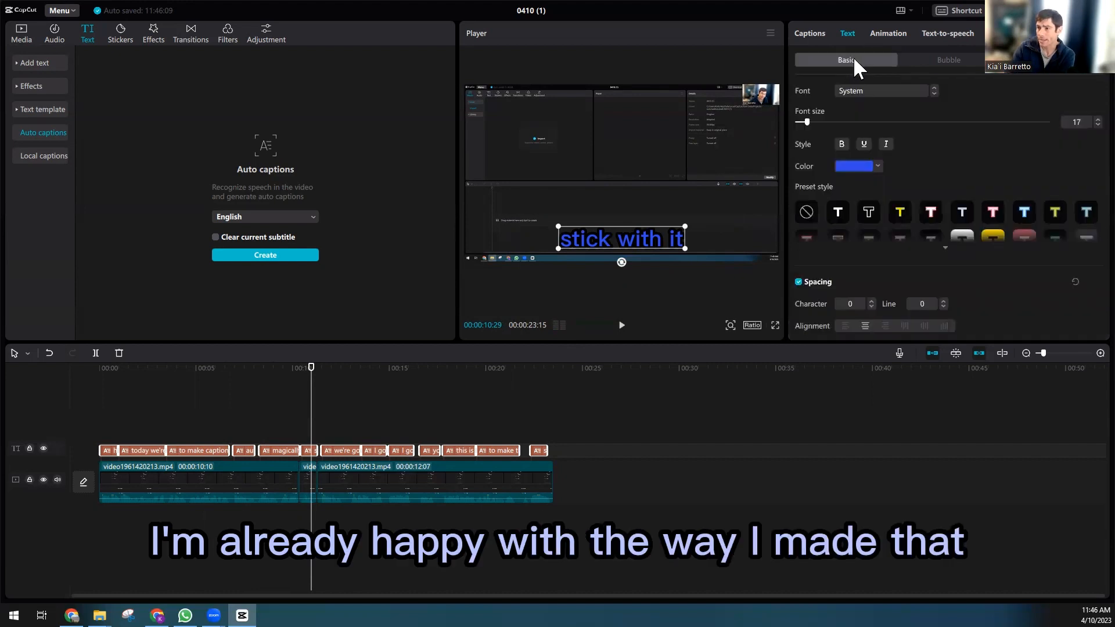
# Step: Apply the Typewriter in-animation to the captions and play the video from the start
pyautogui.click(887, 33)
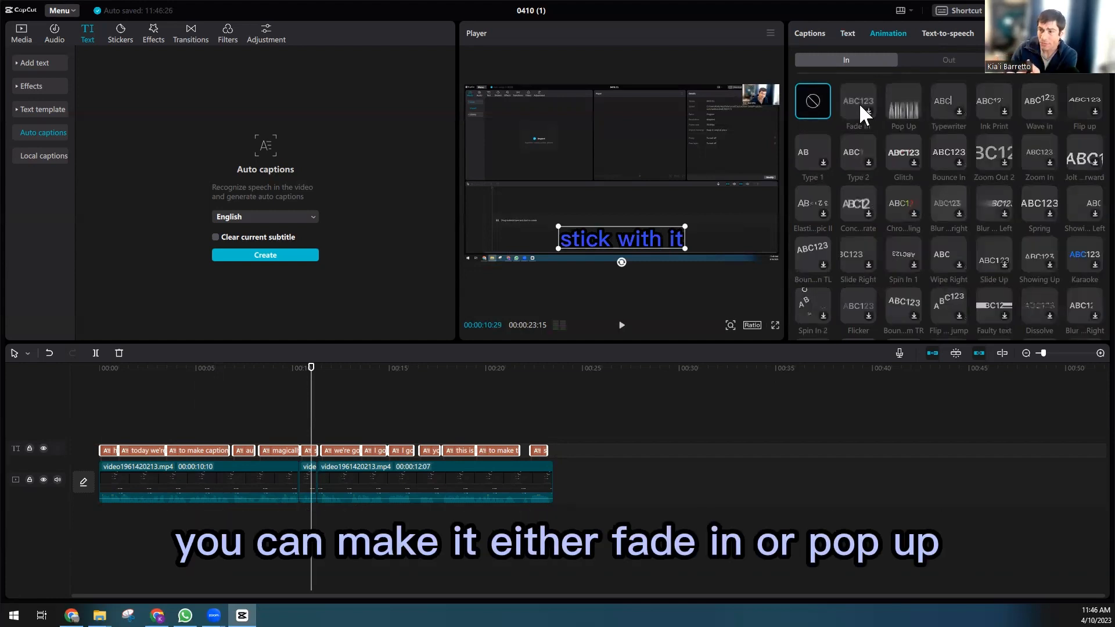
pyautogui.click(946, 100)
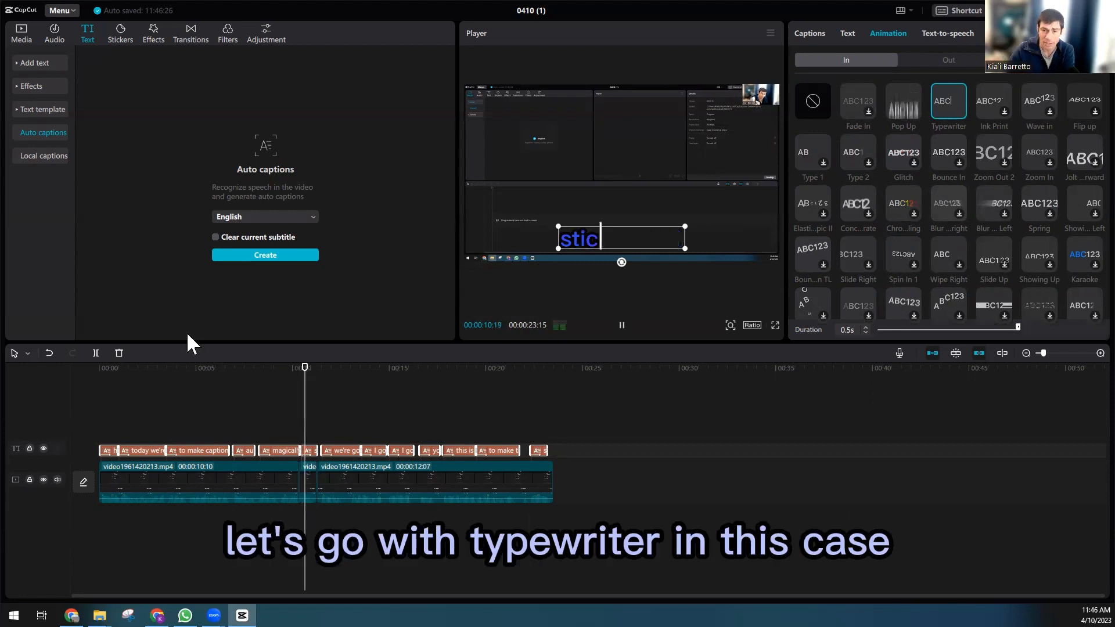
pyautogui.click(124, 411)
pyautogui.click(621, 325)
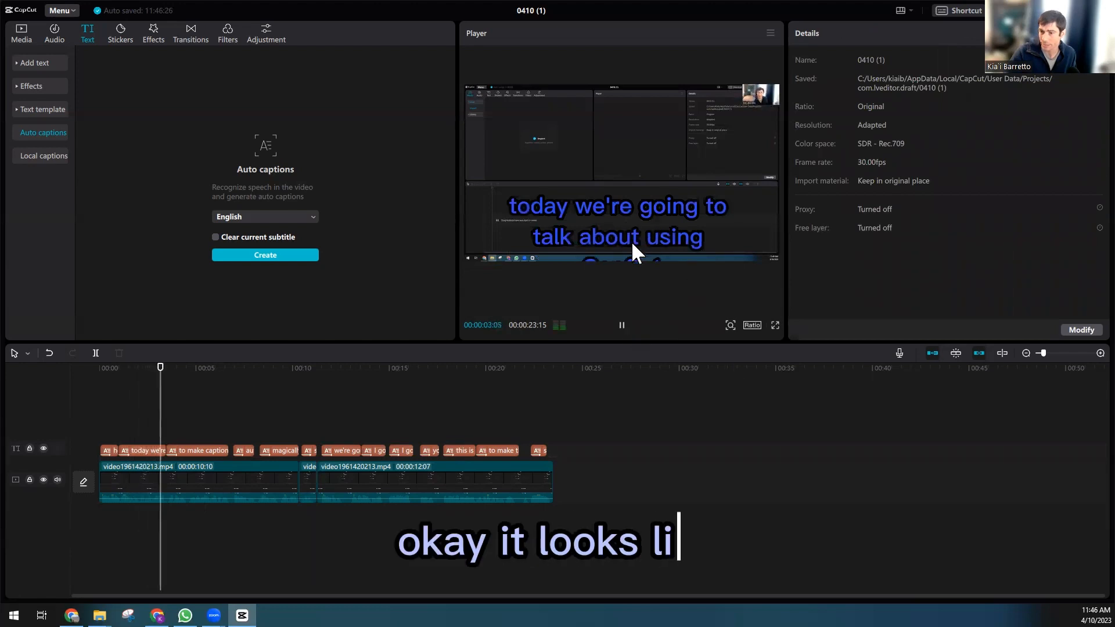
# Step: Move the captions higher in the frame so they no longer run off the screen
pyautogui.click(652, 227)
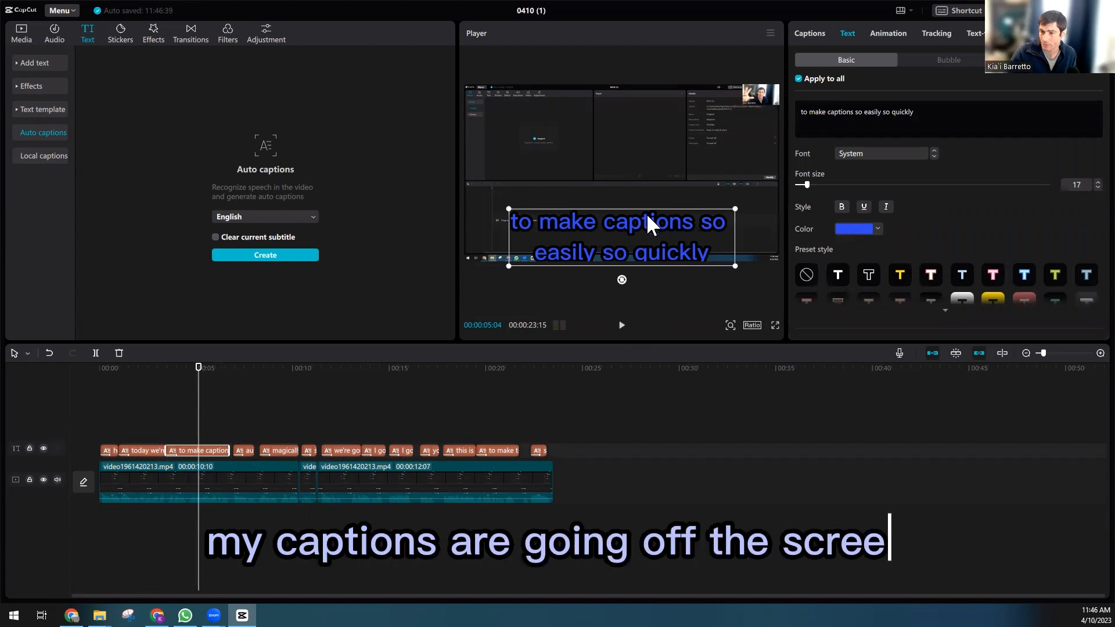
pyautogui.moveTo(643, 226); pyautogui.dragTo(611, 207)
pyautogui.click(642, 220)
pyautogui.hotkey('ctrl', 'z')
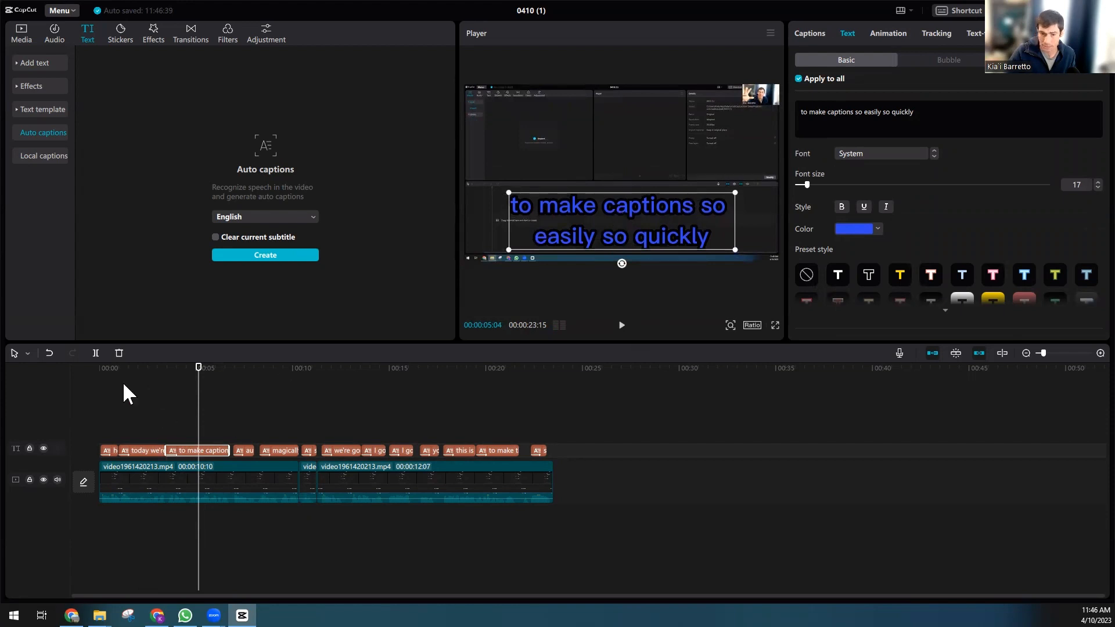
pyautogui.click(96, 378)
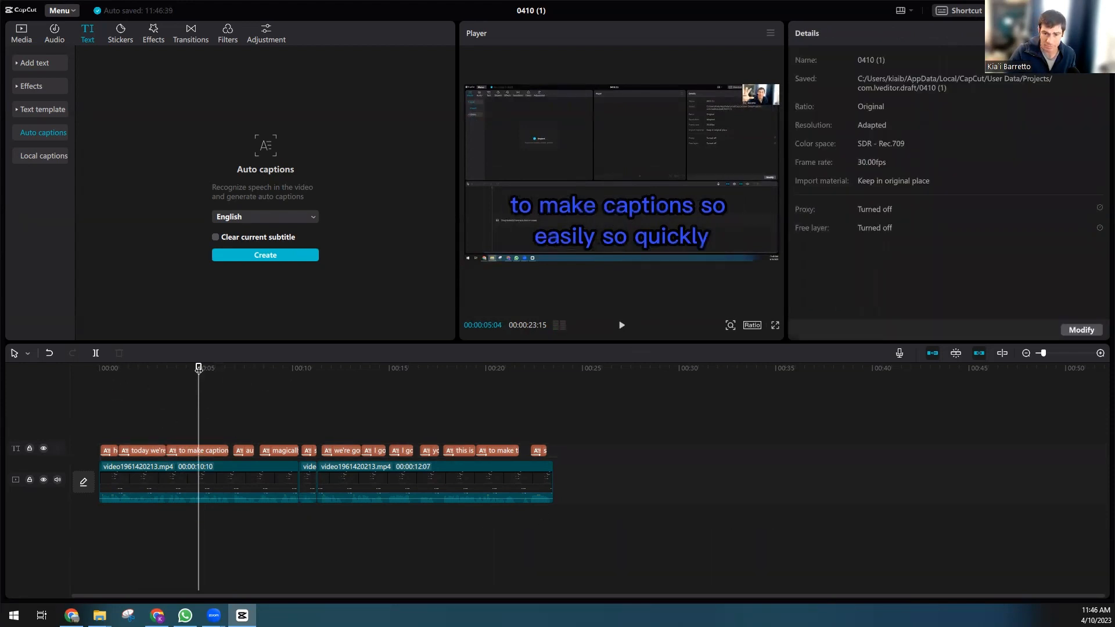
# Step: Play the preview briefly, then select the caption in the player and drag it slightly higher
pyautogui.moveTo(199, 368); pyautogui.dragTo(44, 378)
pyautogui.press('space')
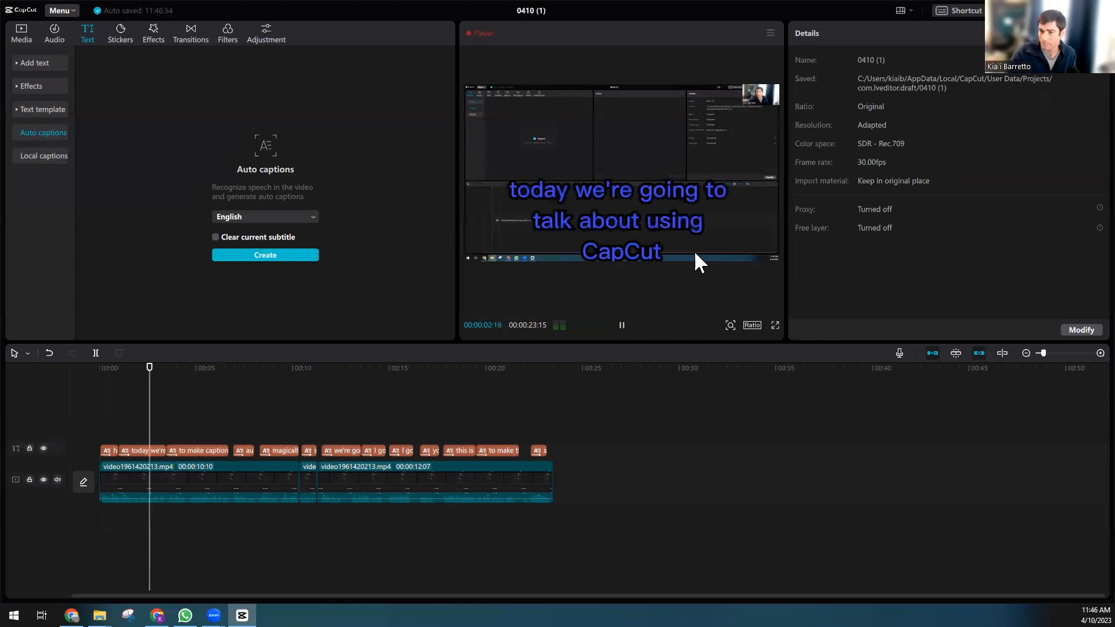
pyautogui.click(663, 219)
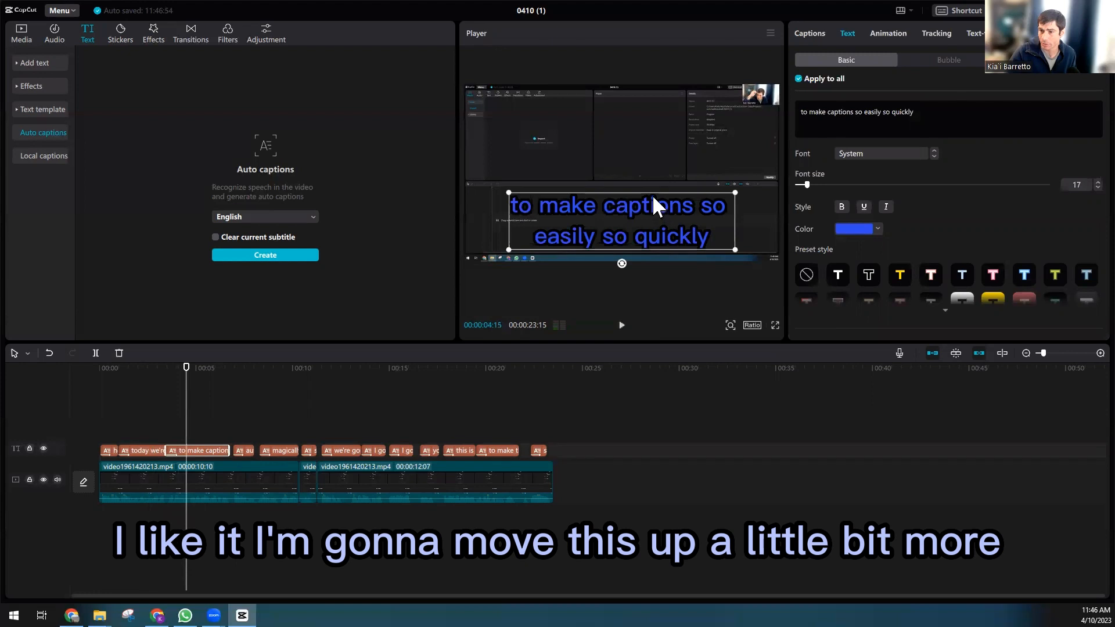
pyautogui.moveTo(653, 204); pyautogui.dragTo(650, 188)
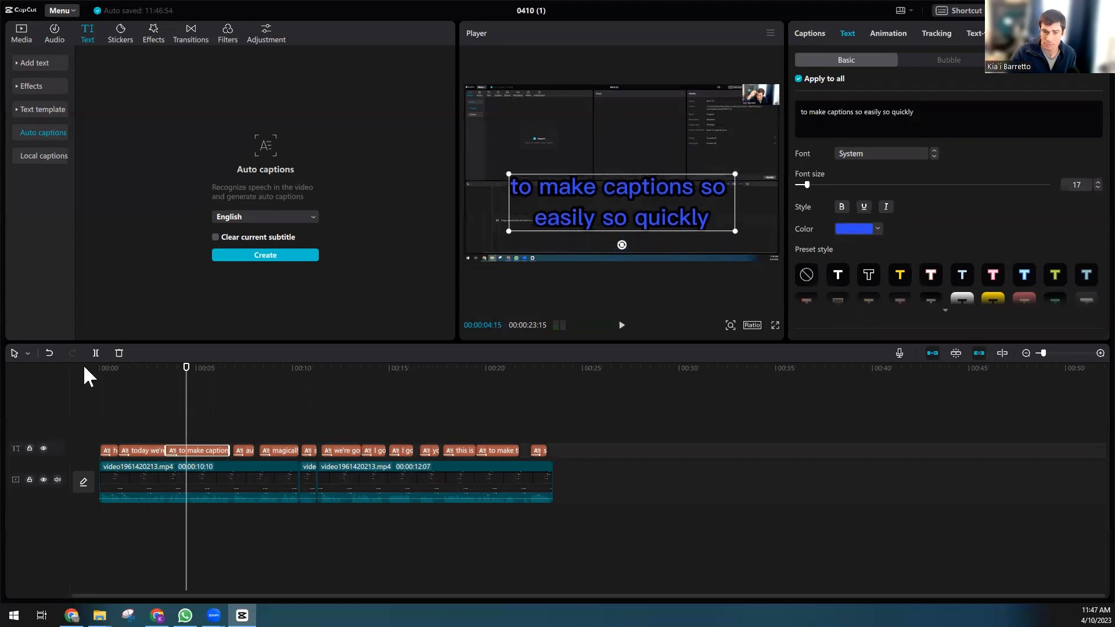
# Step: Play the video from the start to review the caption position
pyautogui.click(99, 368)
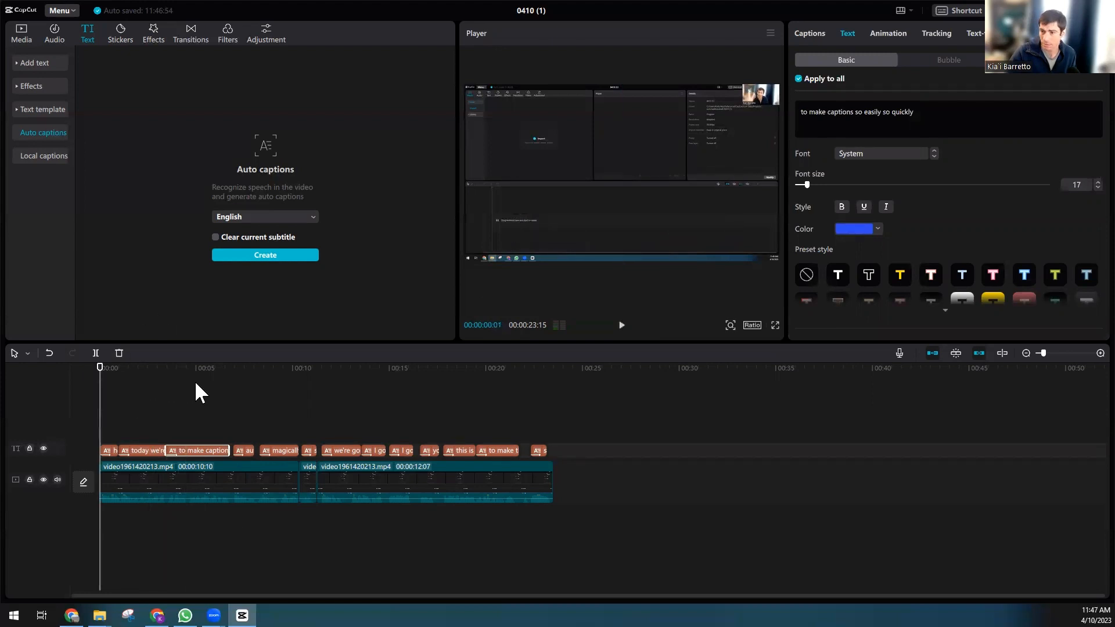
pyautogui.press('space')
pyautogui.click(571, 444)
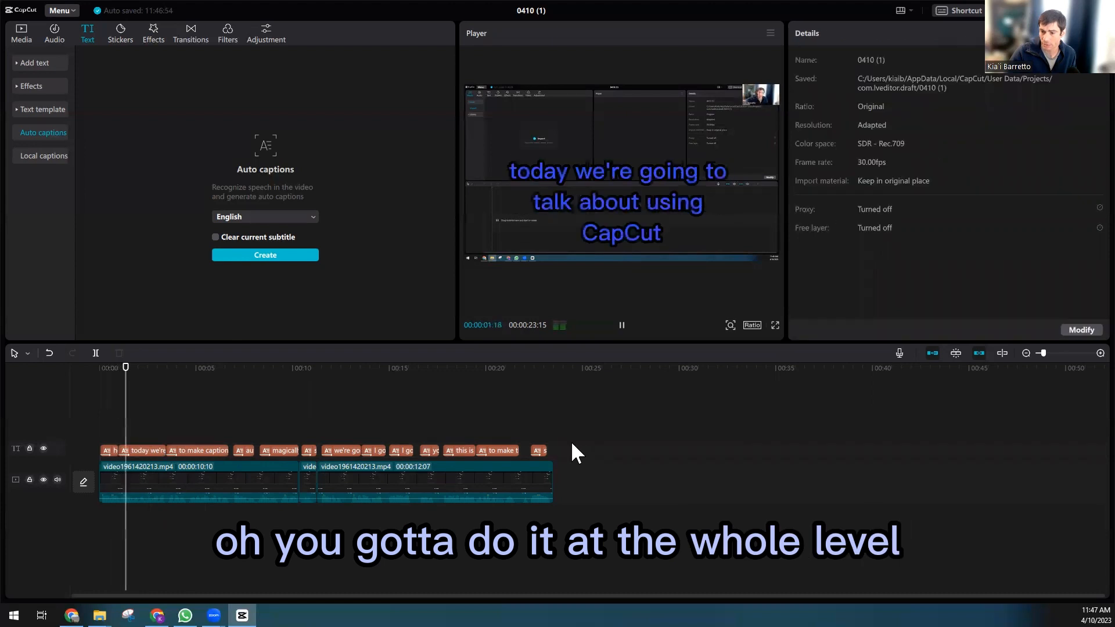
pyautogui.click(621, 325)
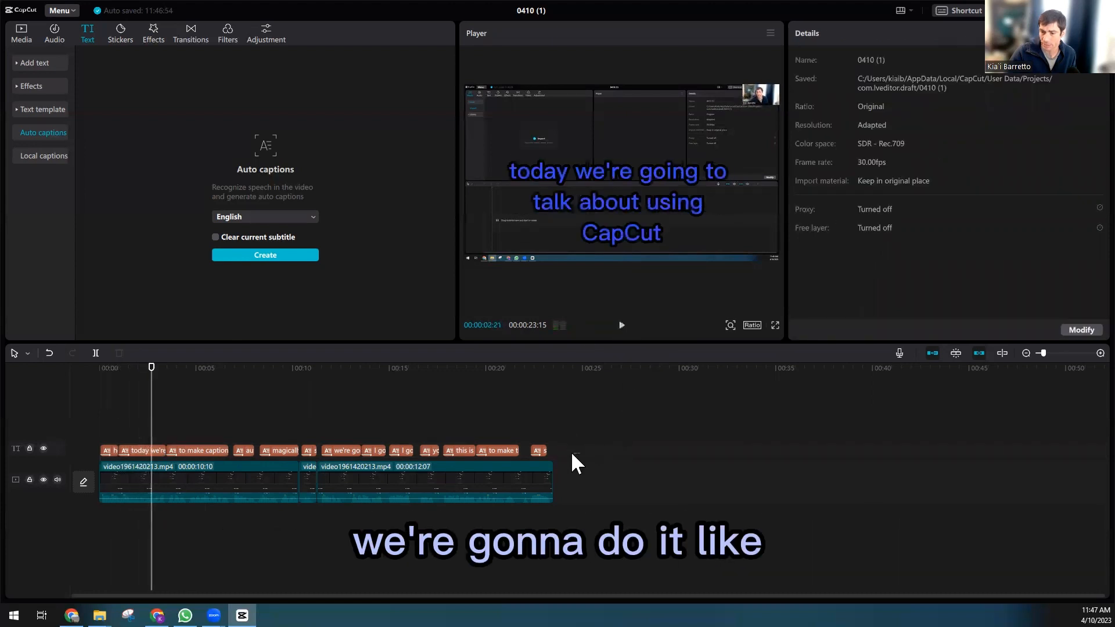
# Step: Select all captions on the timeline, move them slightly higher together, and play the preview to check
pyautogui.moveTo(572, 454); pyautogui.dragTo(87, 472)
pyautogui.click(99, 451)
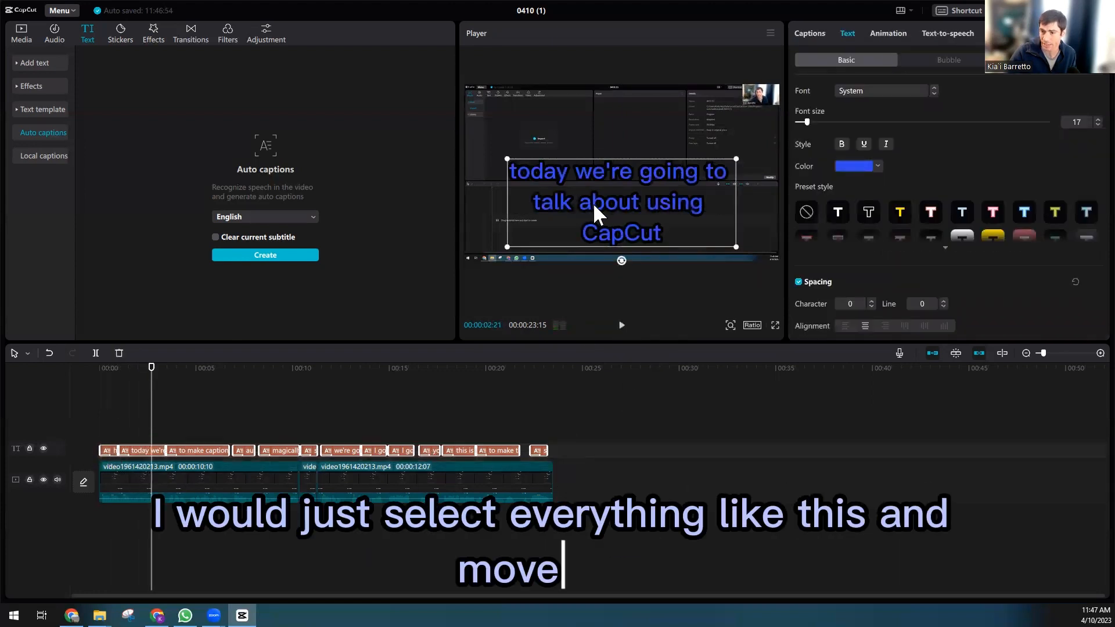
pyautogui.moveTo(594, 204); pyautogui.dragTo(591, 196)
pyautogui.click(568, 425)
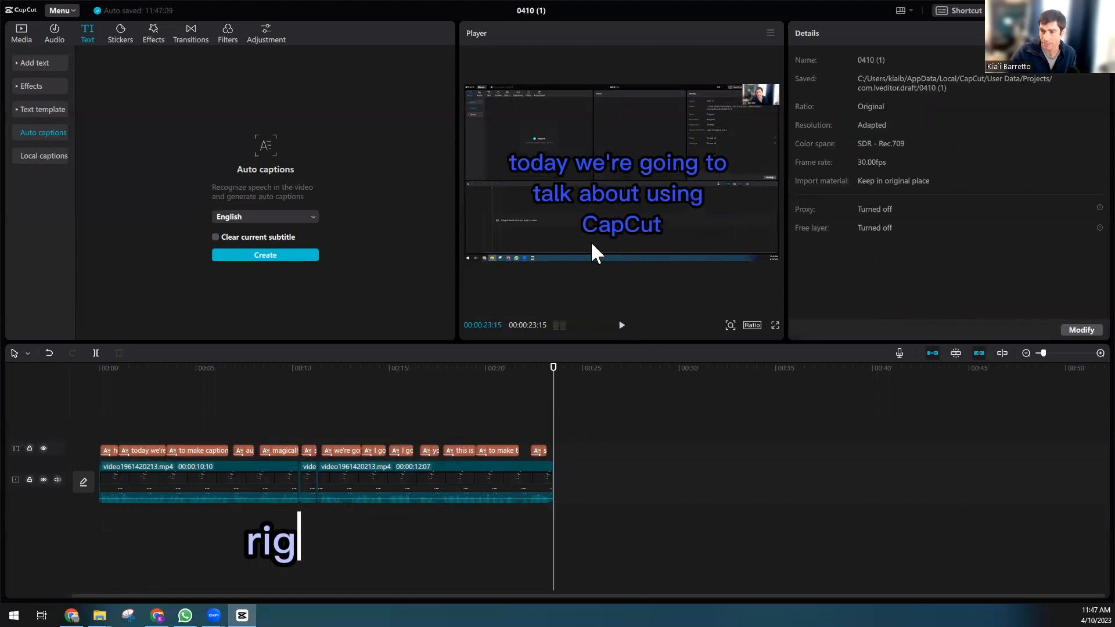
pyautogui.click(622, 325)
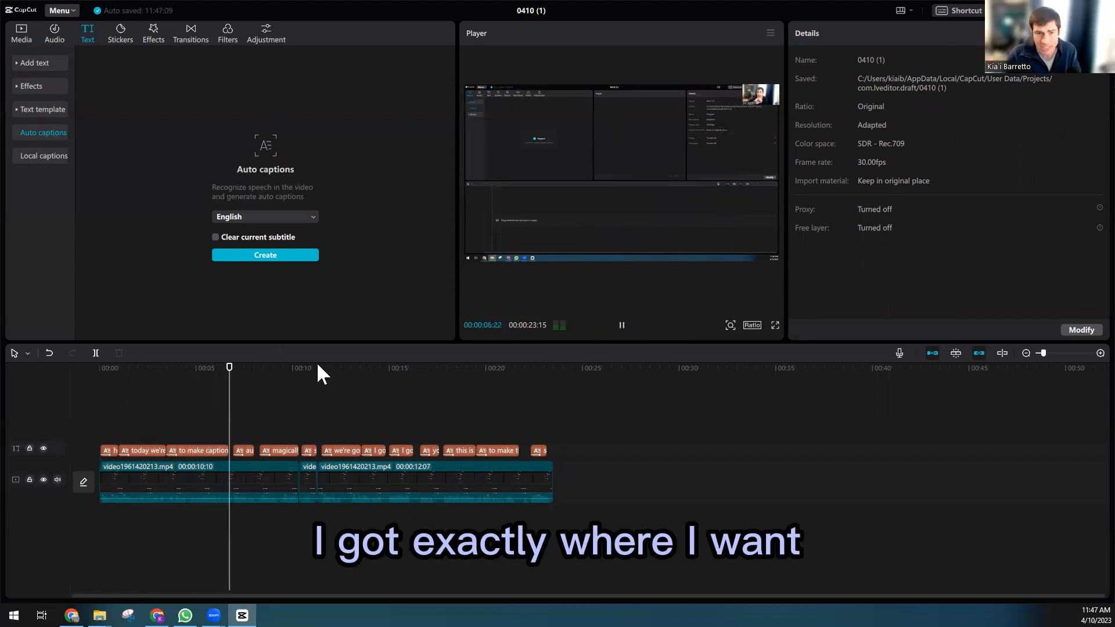
pyautogui.press('space')
# Step: Import the KLB intro logo.mp4 file into the media library and add it to the end of the timeline
pyautogui.click(21, 34)
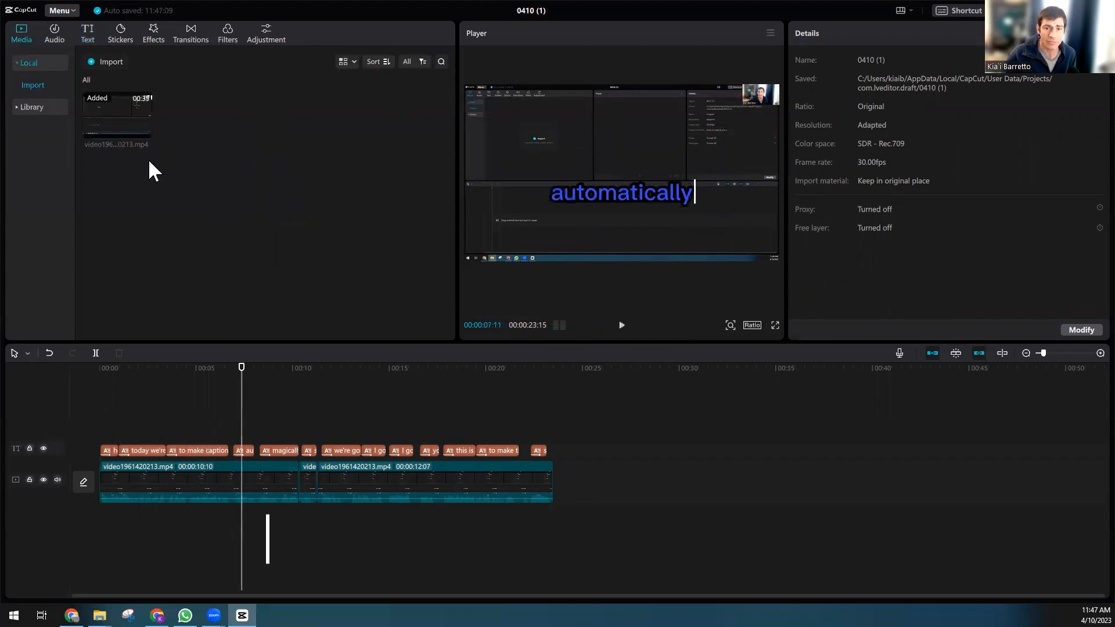
pyautogui.click(99, 615)
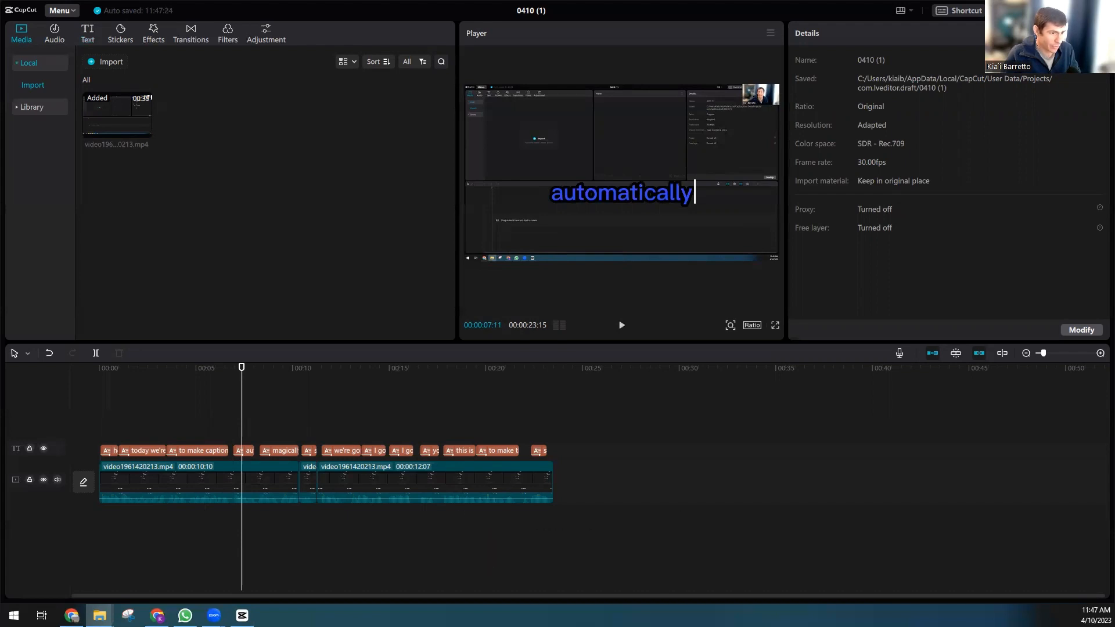
pyautogui.moveTo(252, 385); pyautogui.dragTo(223, 183)
pyautogui.moveTo(198, 116); pyautogui.dragTo(550, 471)
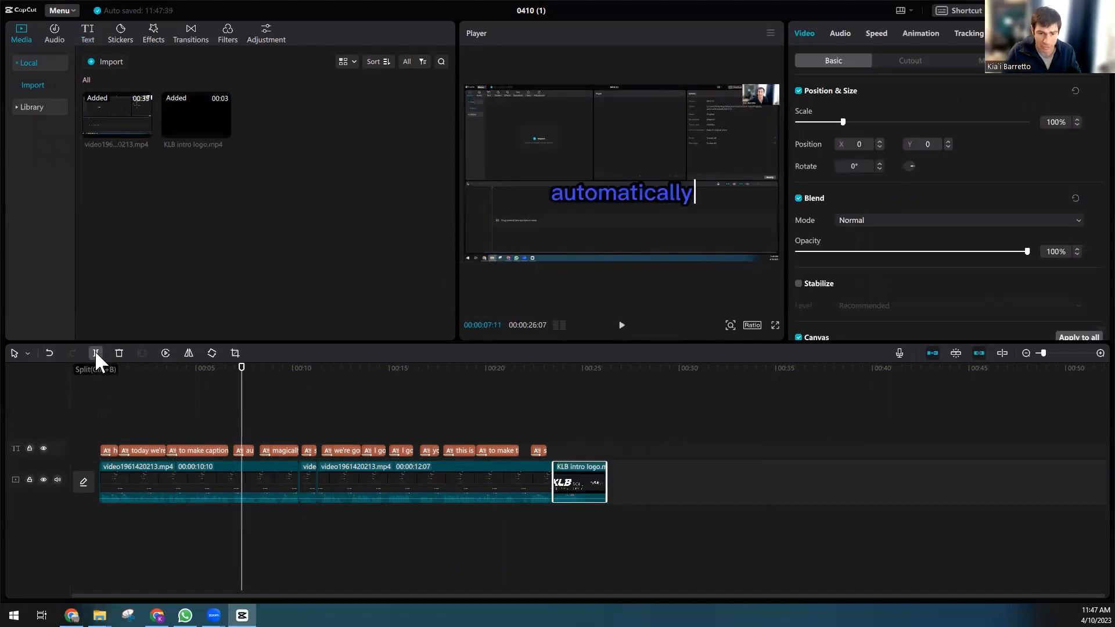
# Step: Split the first video clip at about the 1-second mark using the split mode
pyautogui.click(26, 352)
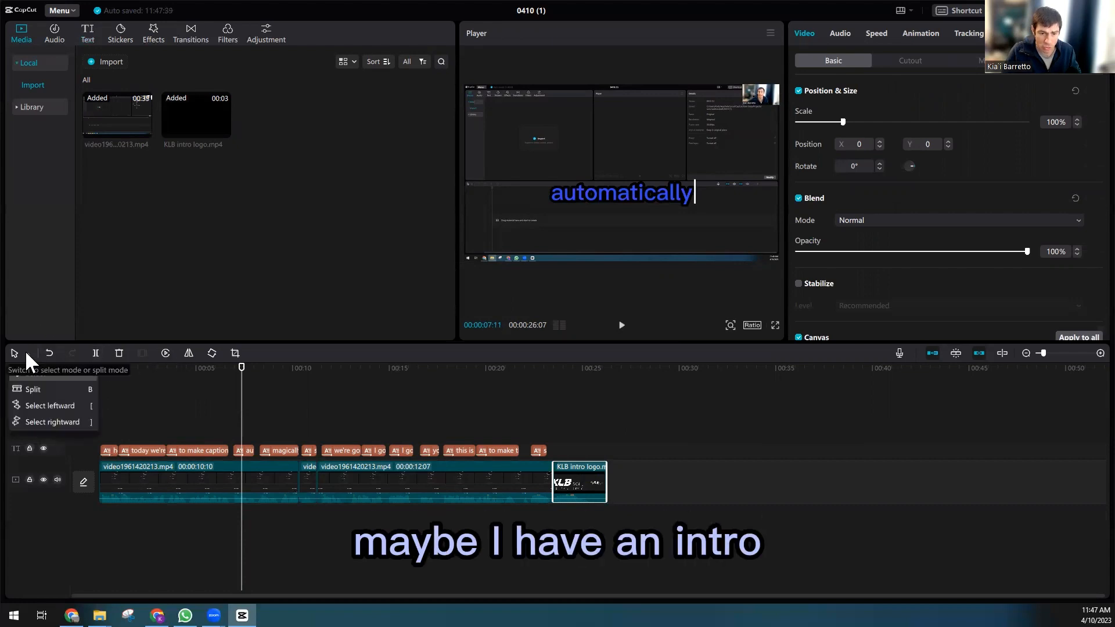
pyautogui.click(40, 403)
pyautogui.click(134, 482)
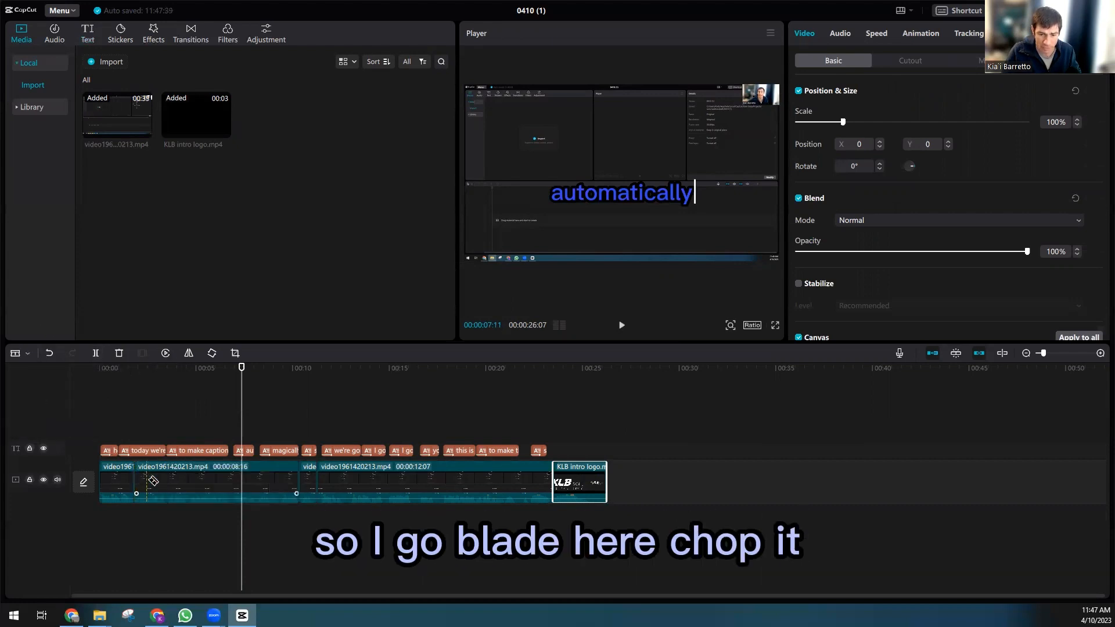
pyautogui.press('space')
# Step: Return to select mode and move the KLB intro logo clip into the timeline right after the split
pyautogui.click(27, 352)
pyautogui.click(40, 379)
pyautogui.moveTo(166, 490); pyautogui.dragTo(209, 493)
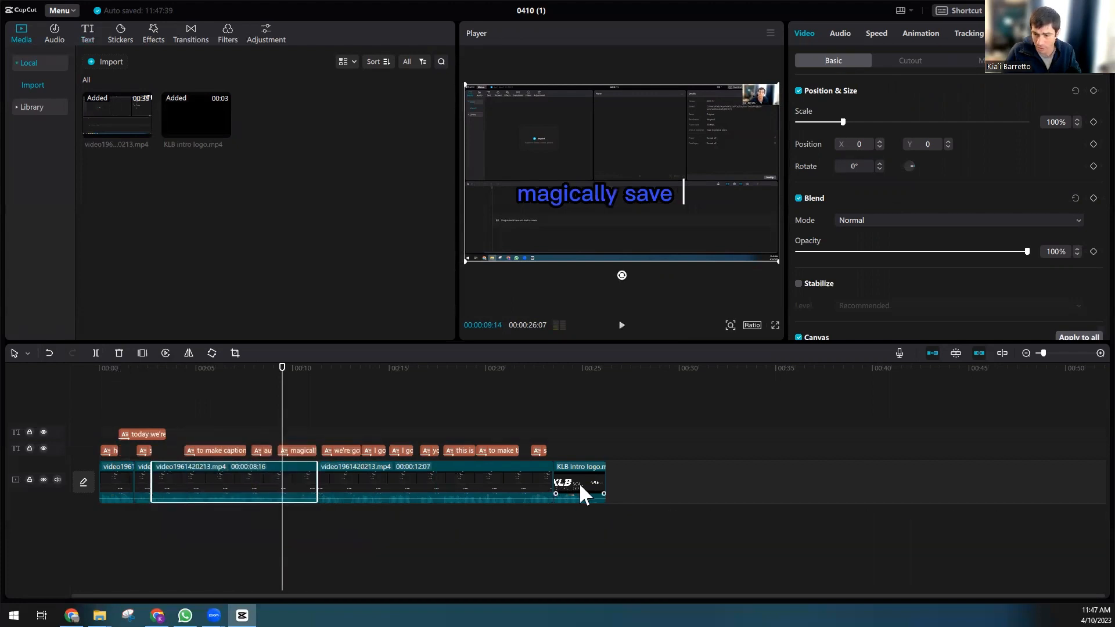
pyautogui.moveTo(587, 492); pyautogui.dragTo(180, 478)
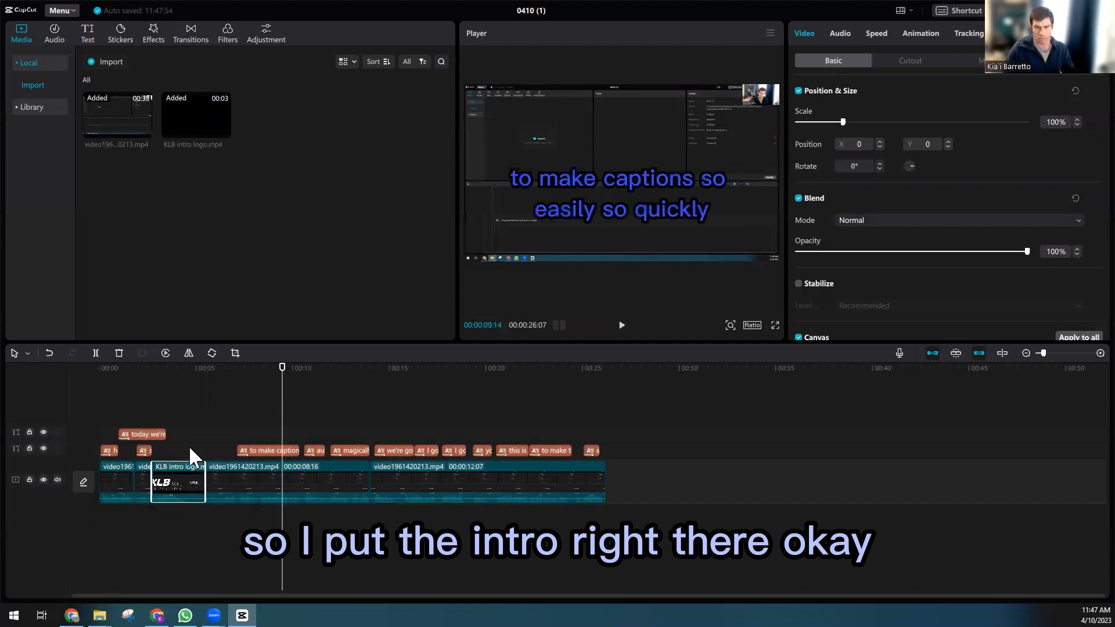
# Step: Paste a copy of the KLB intro logo clip and place it at the end of the timeline as an outro
pyautogui.click(658, 476)
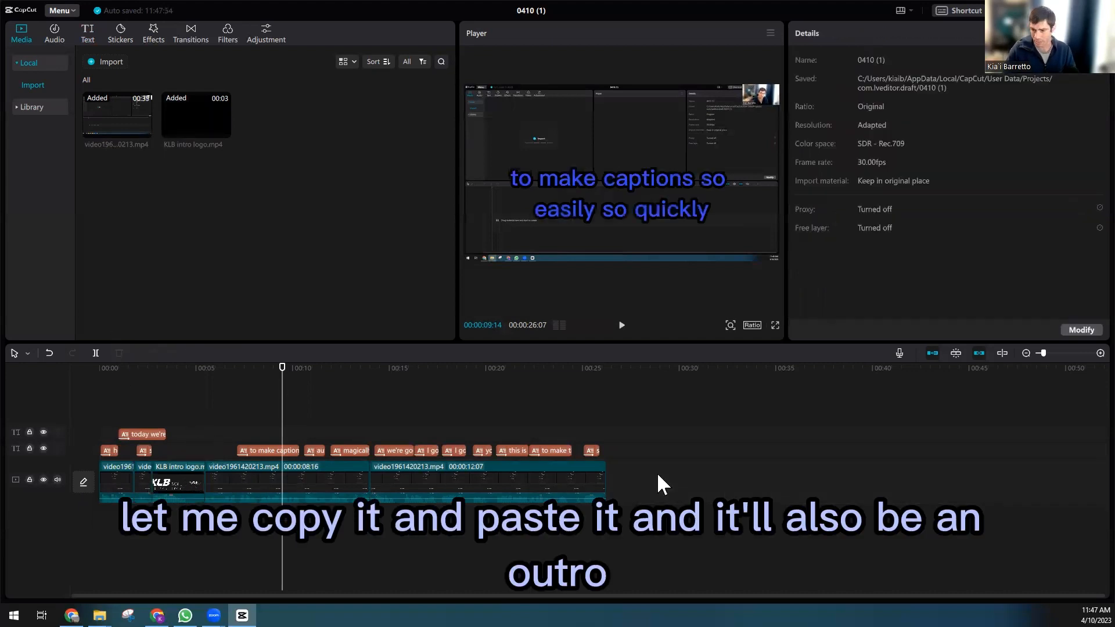
pyautogui.hotkey('ctrl', 'v')
pyautogui.moveTo(320, 449); pyautogui.dragTo(646, 489)
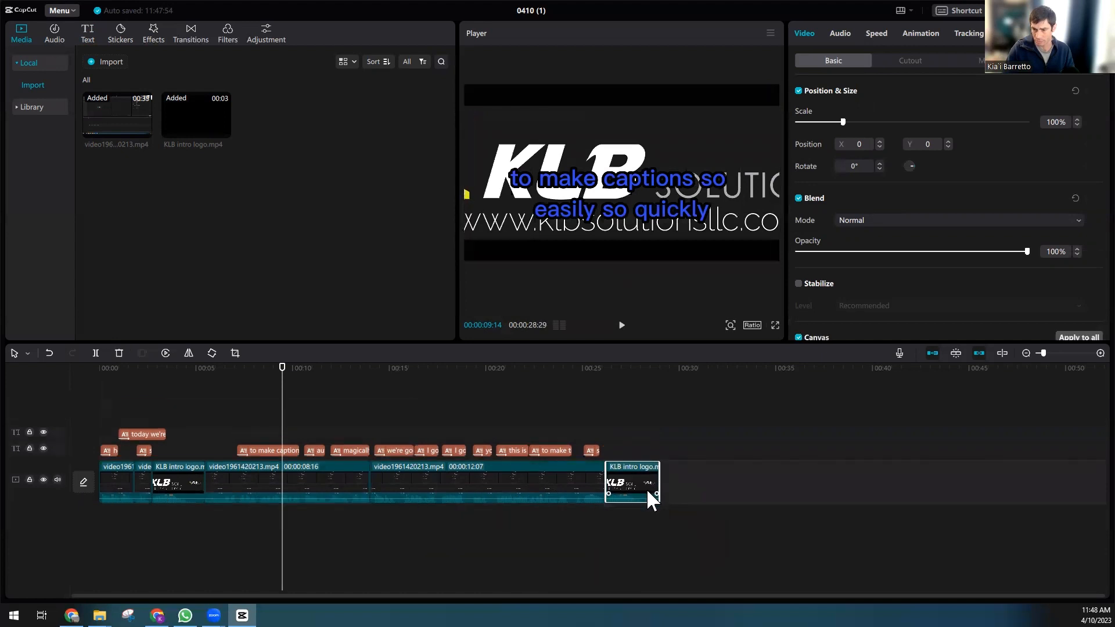
# Step: Play the edited timeline from the start and near the end to review the intro and outro
pyautogui.click(103, 372)
pyautogui.press('space')
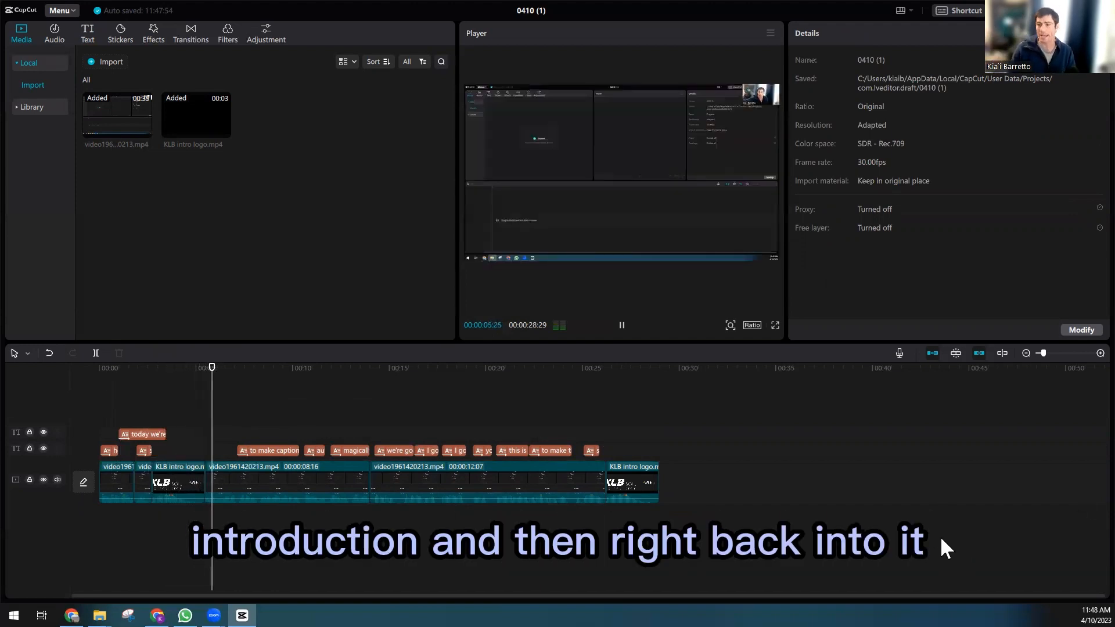
pyautogui.click(589, 370)
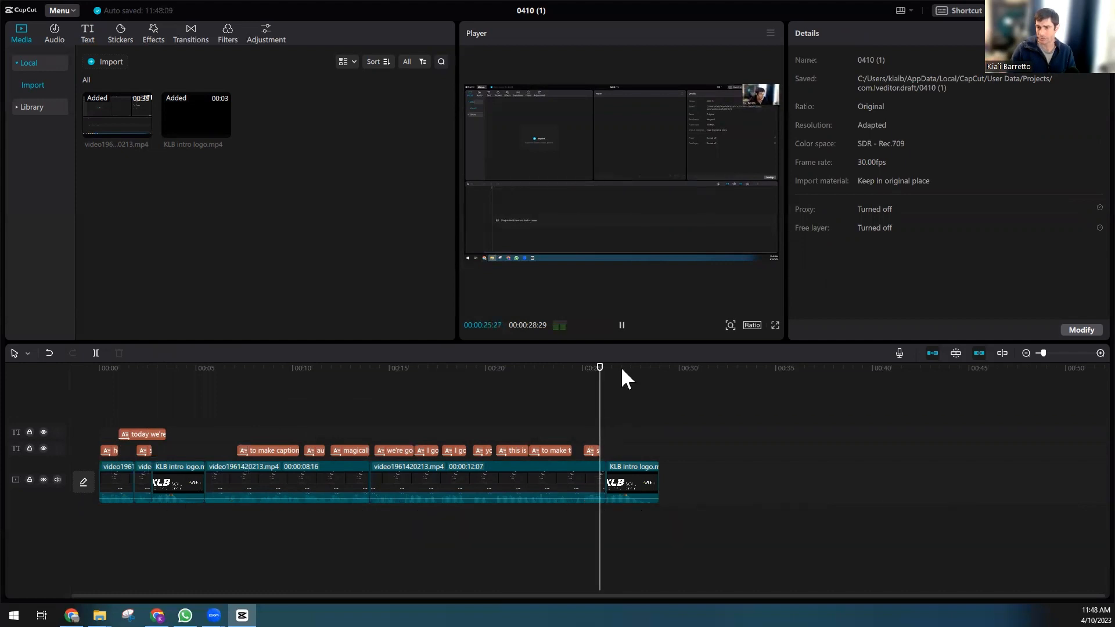
pyautogui.press('space')
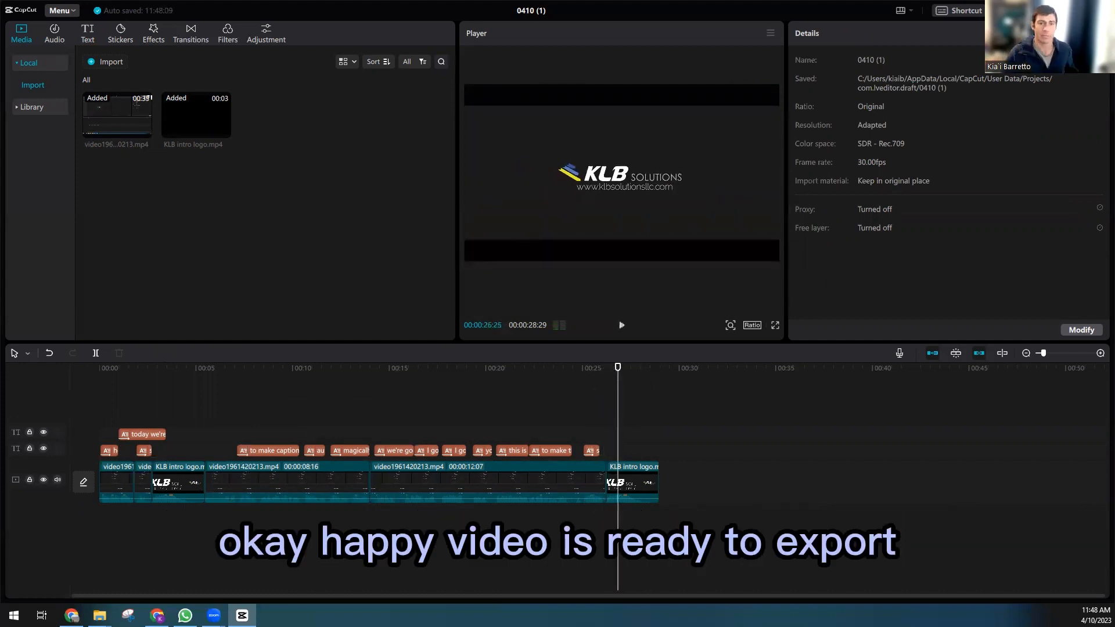
# Step: Open the Export dialog and set the export location to the Downloads folder
pyautogui.click(66, 10)
pyautogui.moveTo(58, 27)
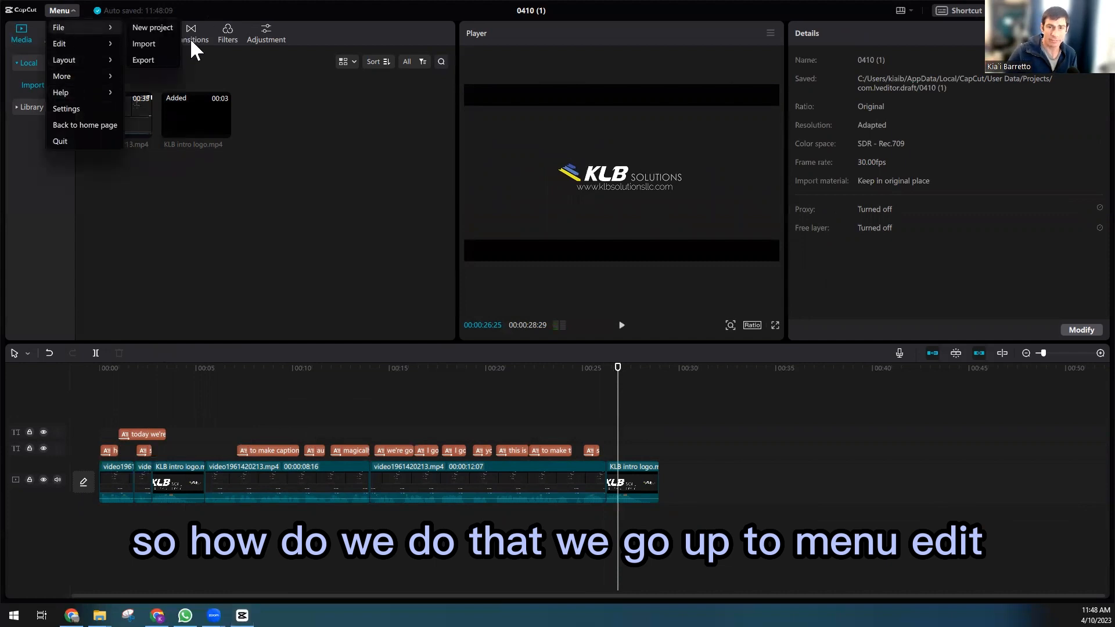
pyautogui.click(149, 60)
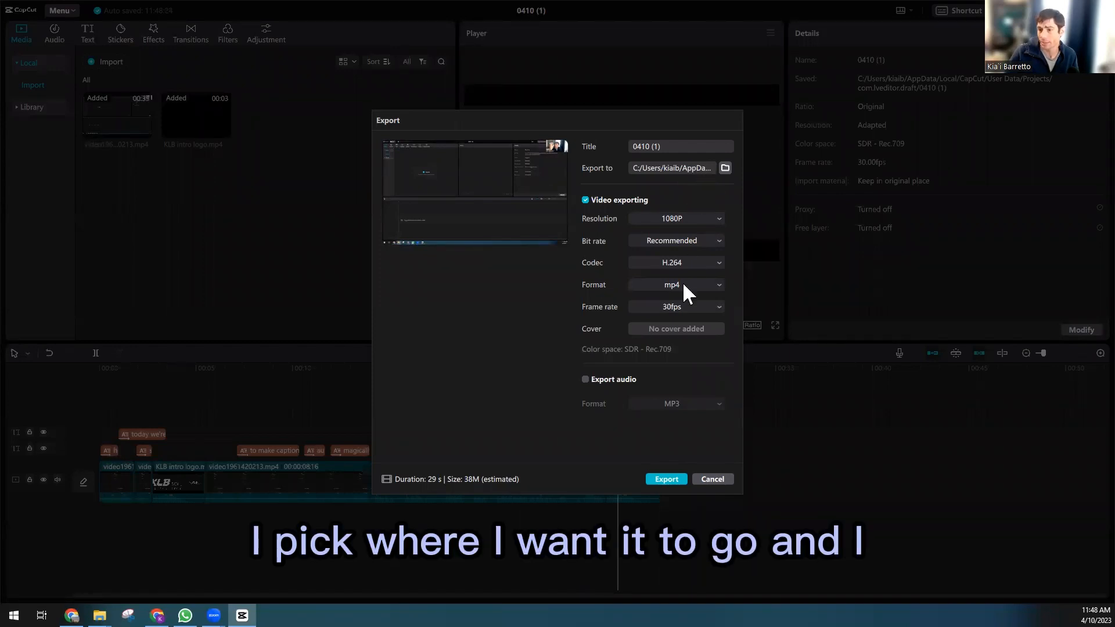
pyautogui.click(725, 168)
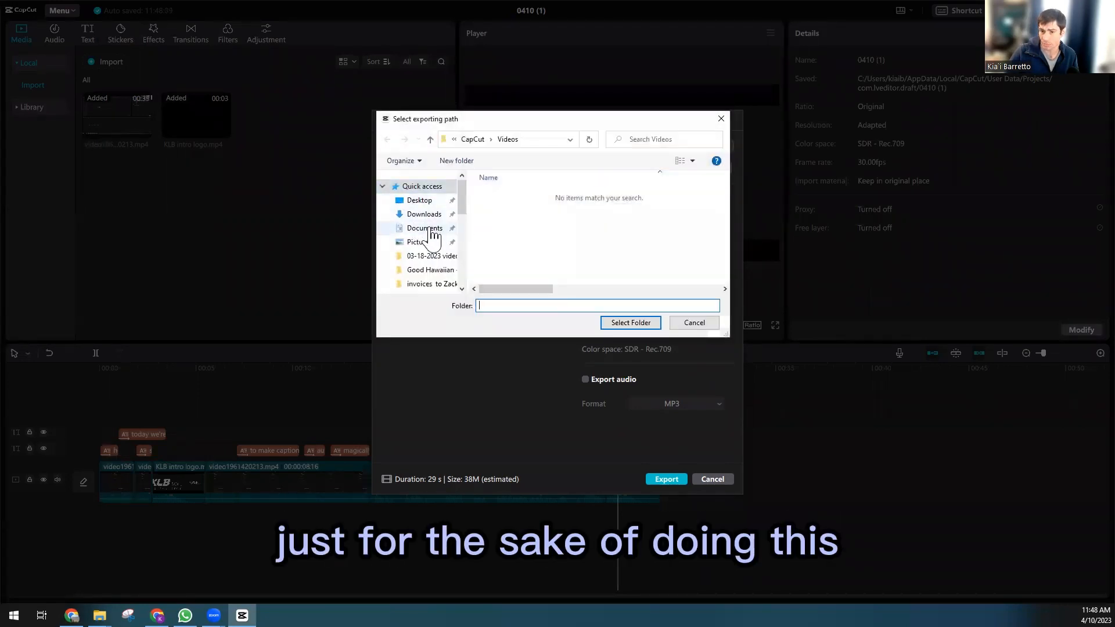
pyautogui.click(431, 230)
pyautogui.click(424, 214)
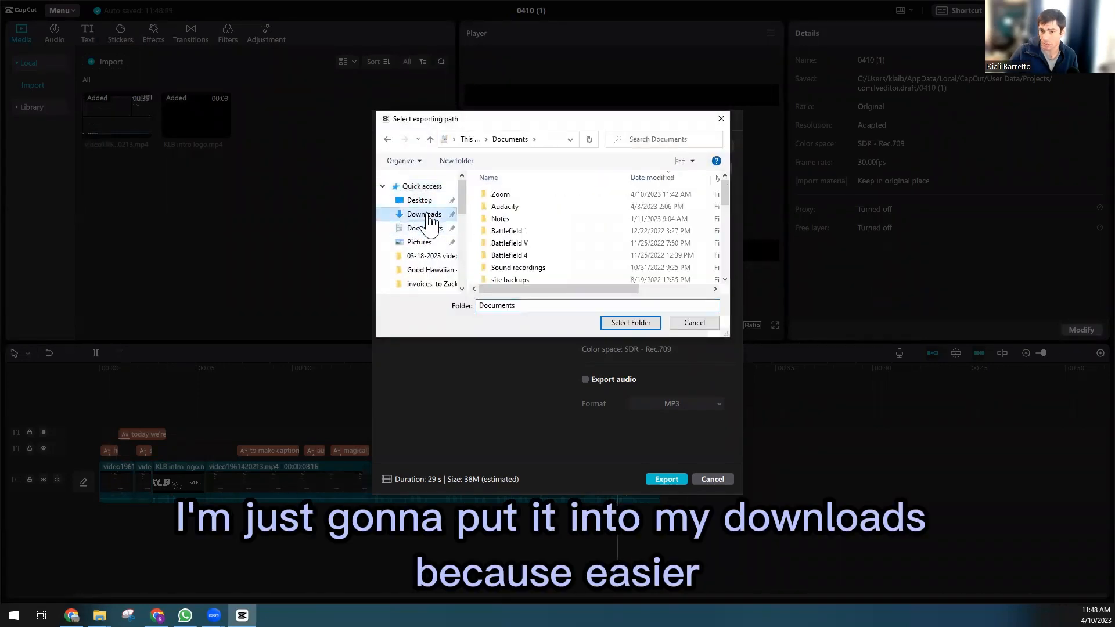
pyautogui.click(640, 324)
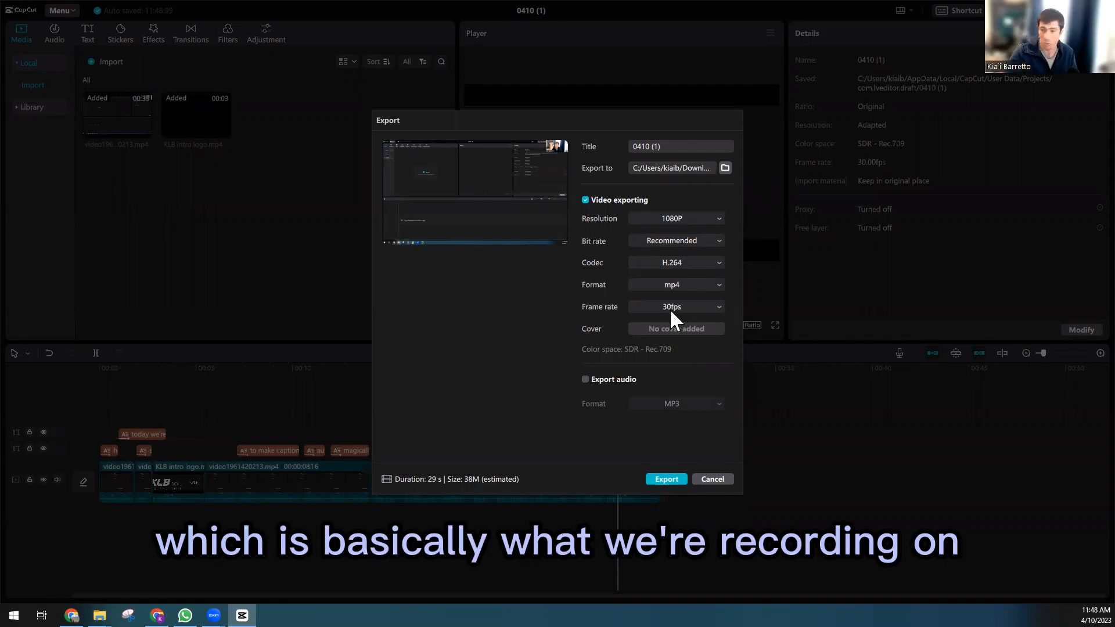
# Step: Export the video and open the folder containing the exported file
pyautogui.click(665, 479)
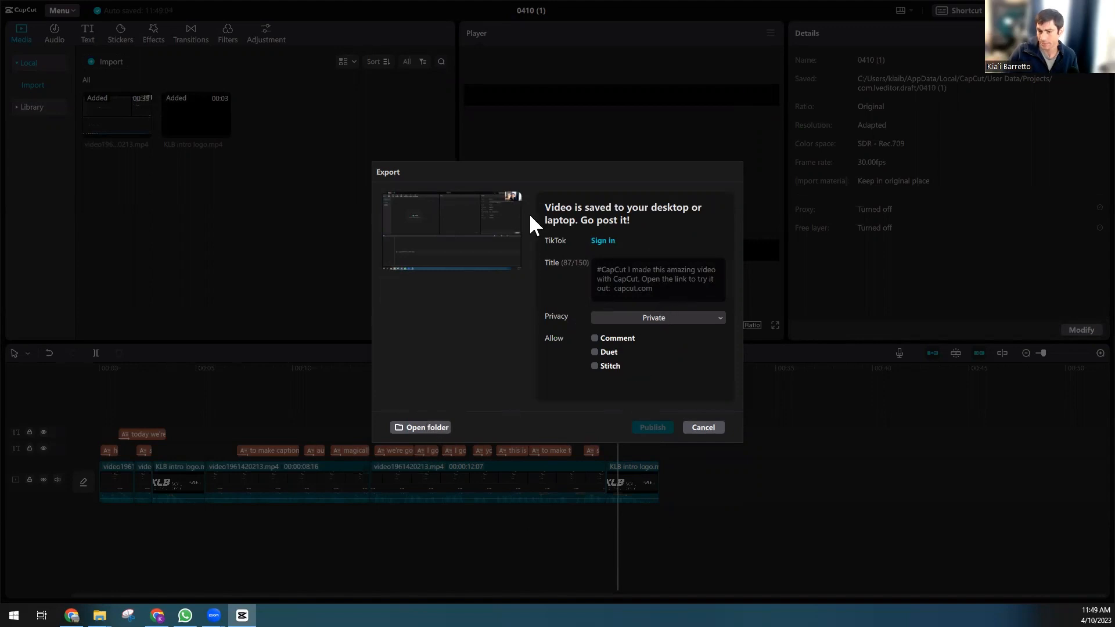
pyautogui.click(409, 432)
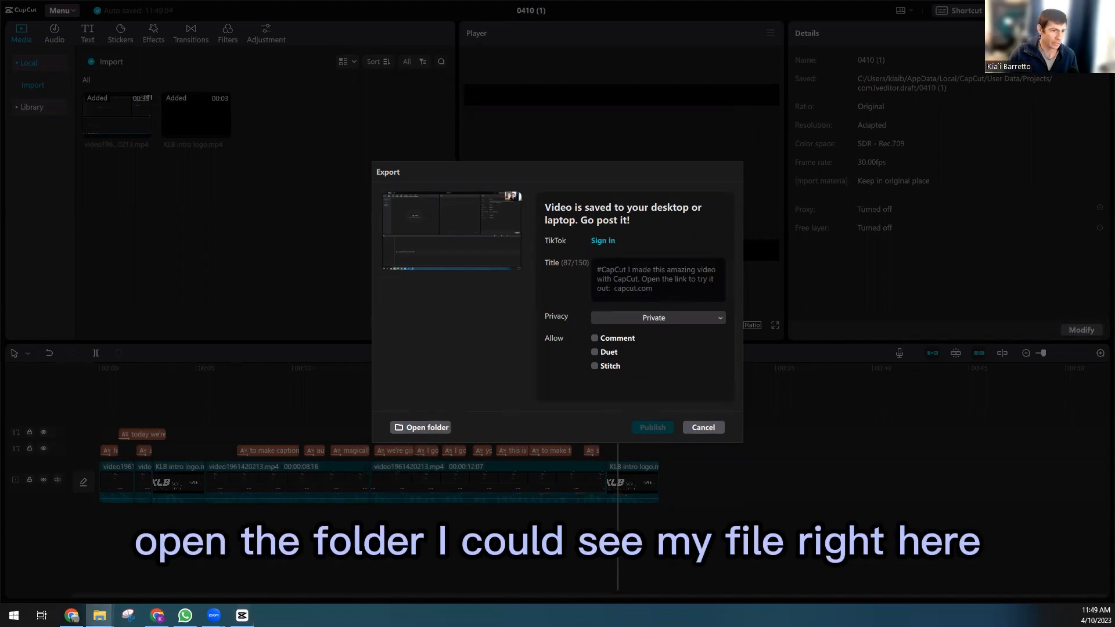
# Step: Open the exported 0410 (1) video in the media player and play it
pyautogui.doubleClick(57, 346)
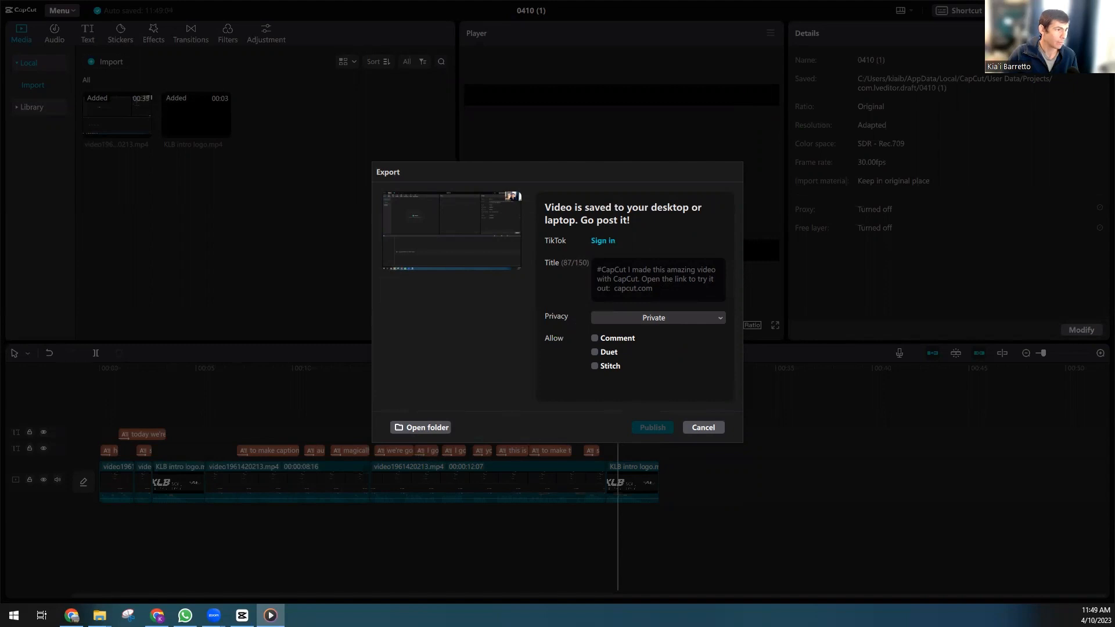
pyautogui.doubleClick(458, 65)
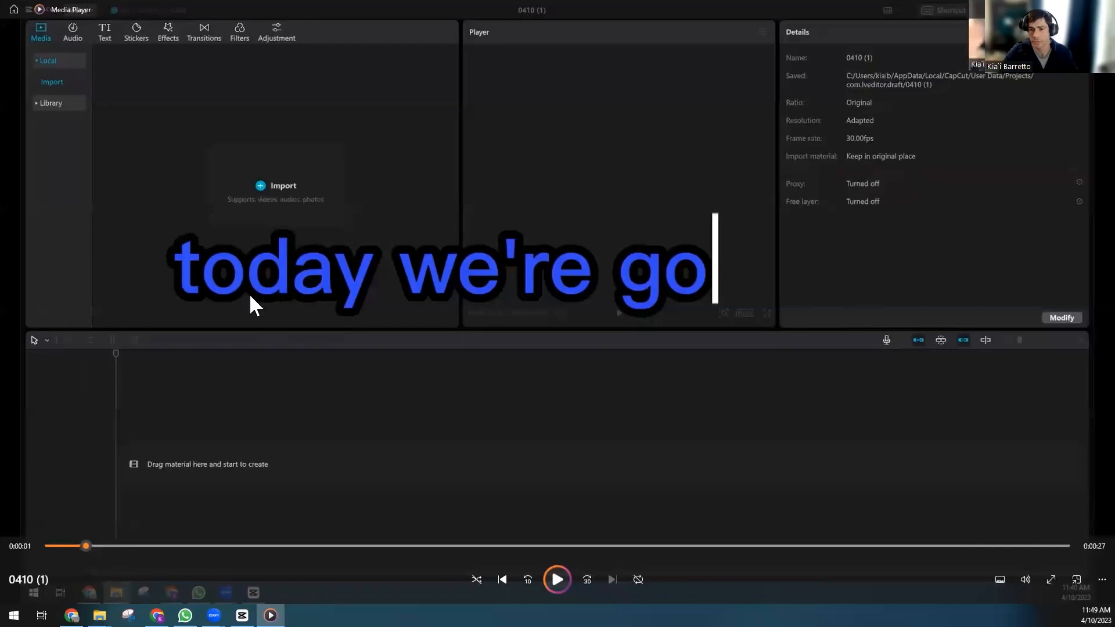
pyautogui.click(422, 276)
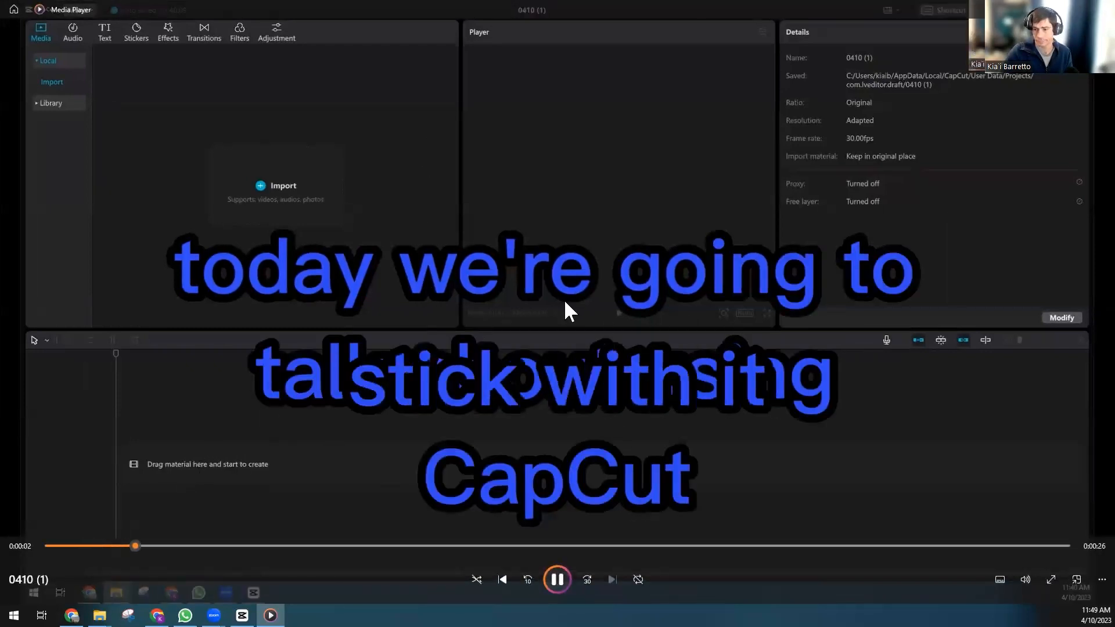